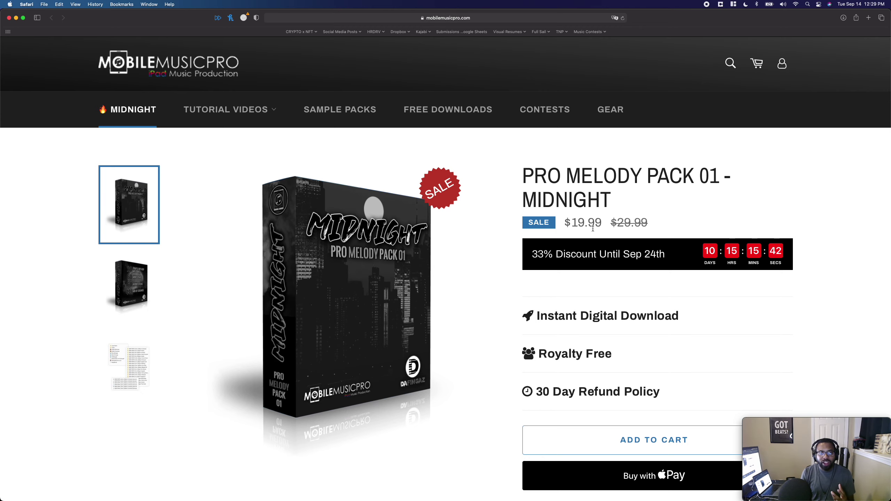
# Step: Play the Games audio preview on the Midnight melody pack page
pyautogui.scroll(-15, 593, 228)
pyautogui.scroll(5, 384, 233)
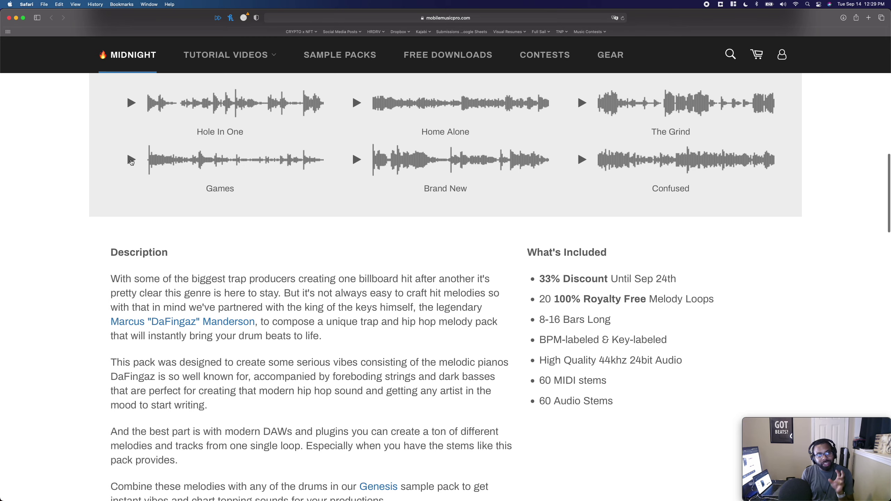
pyautogui.click(131, 162)
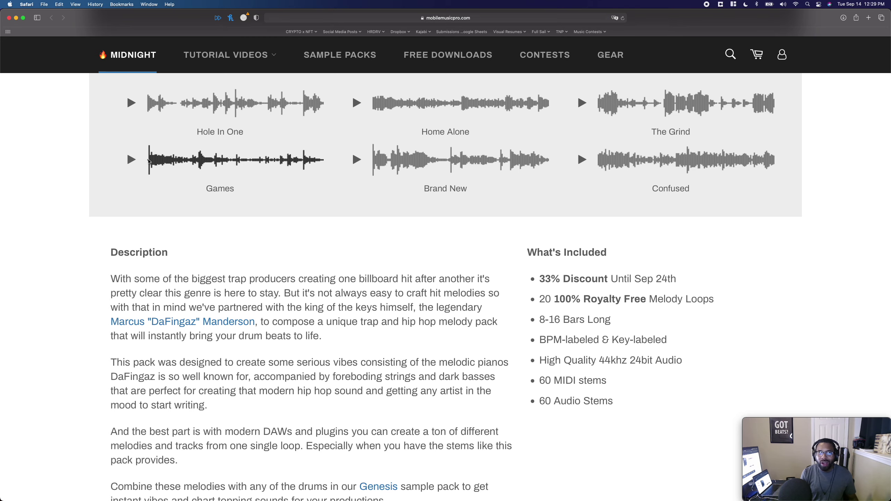
# Step: Switch to Logic Pro, play the Midnight (Games) track in solo, and leave it muted with solo off
pyautogui.press('super+Tab')
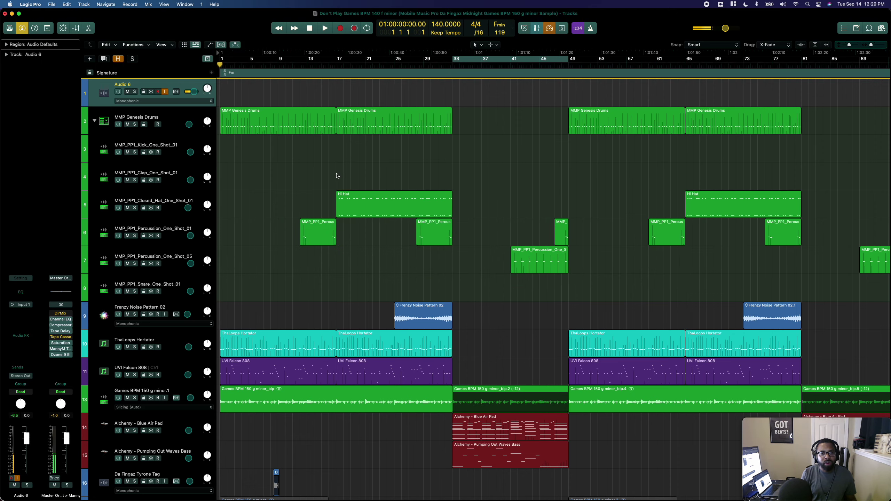
pyautogui.scroll(-5, 272, 256)
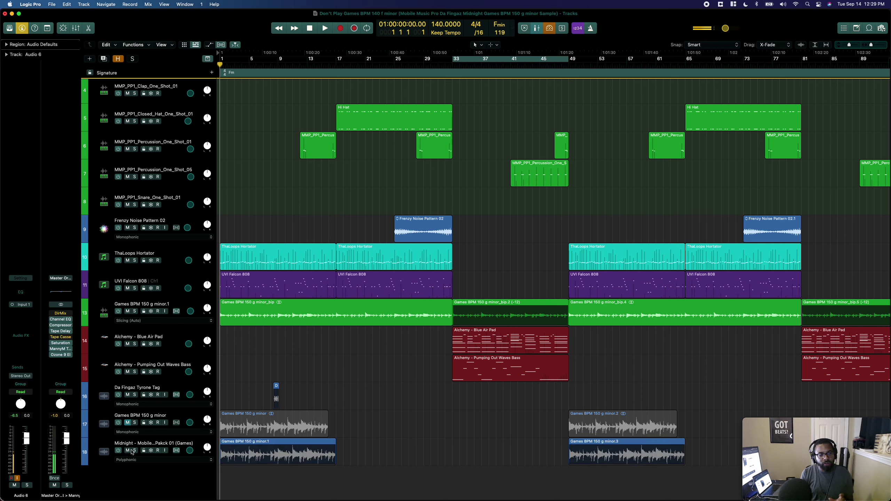
pyautogui.click(136, 451)
pyautogui.press('space')
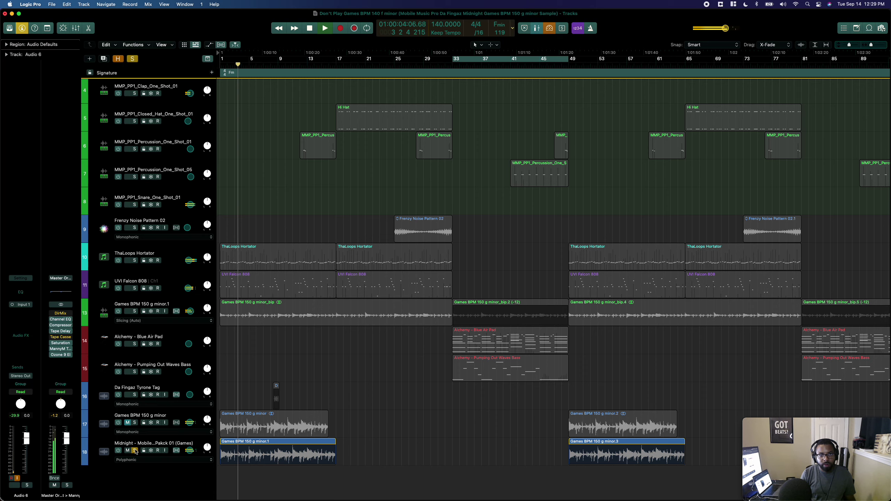
pyautogui.press('space')
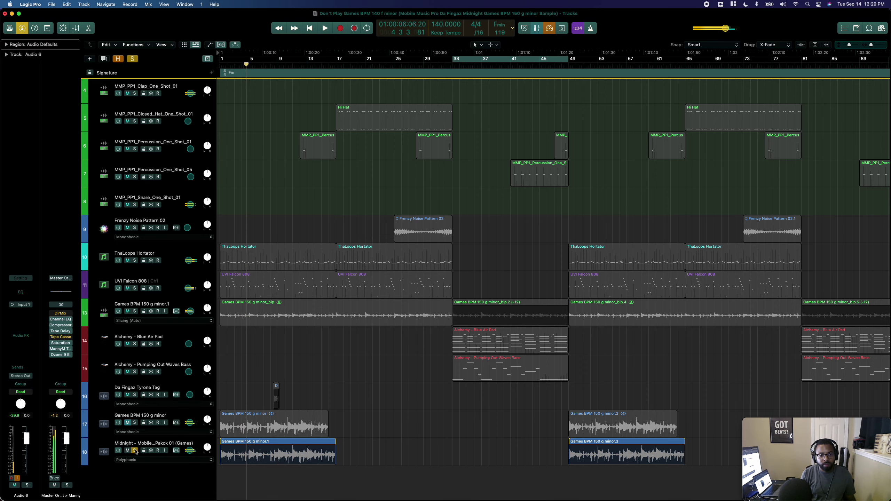
pyautogui.click(135, 451)
pyautogui.click(128, 450)
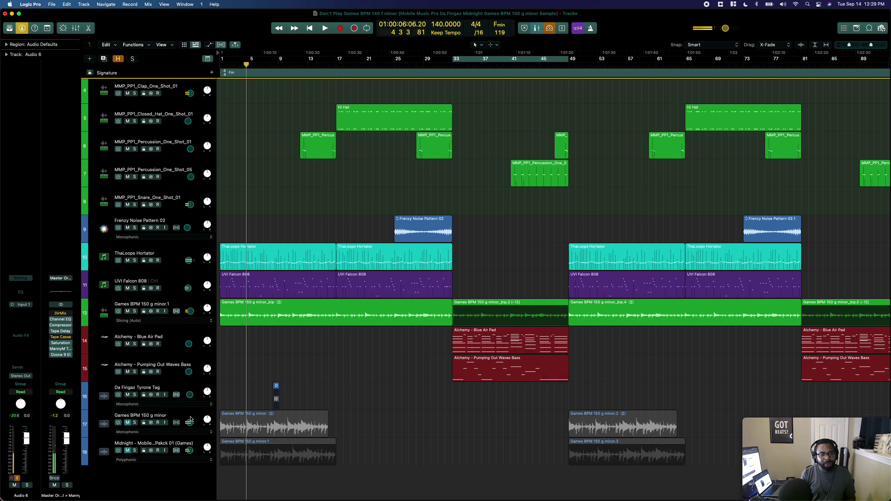
# Step: Play the Games BPM 150 g minor.1 track in solo from the start of the project, then clear its solo
pyautogui.scroll(3, 190, 419)
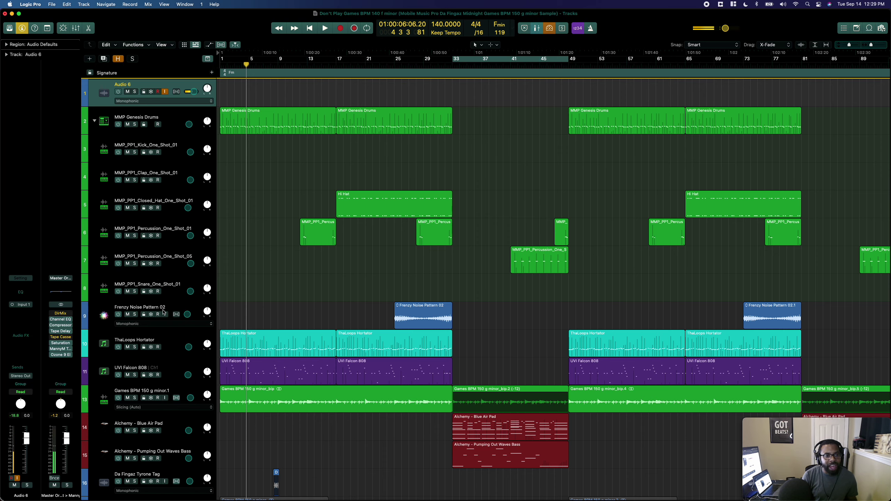
pyautogui.scroll(-1, 163, 311)
pyautogui.click(137, 397)
pyautogui.press('Return')
pyautogui.press('space')
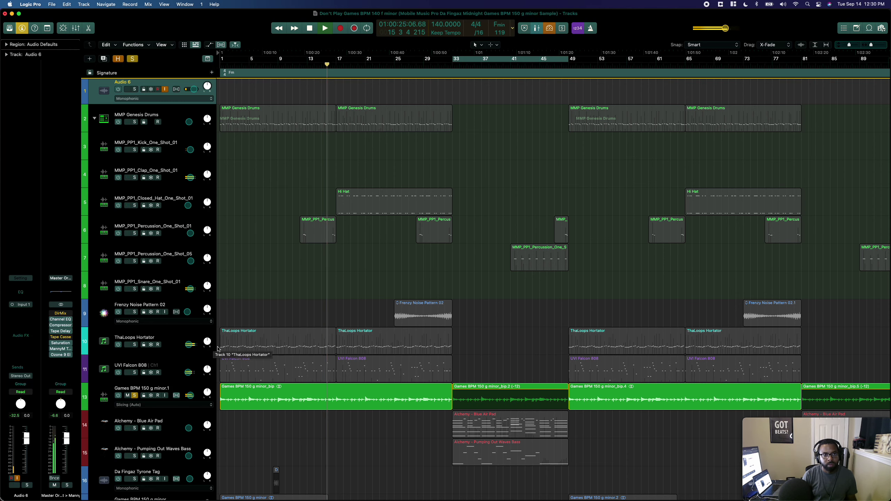
pyautogui.press('space')
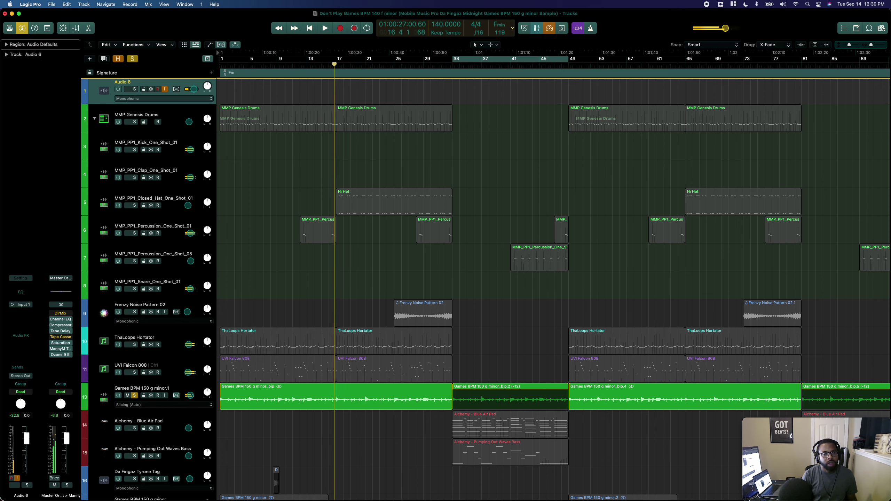
pyautogui.click(135, 396)
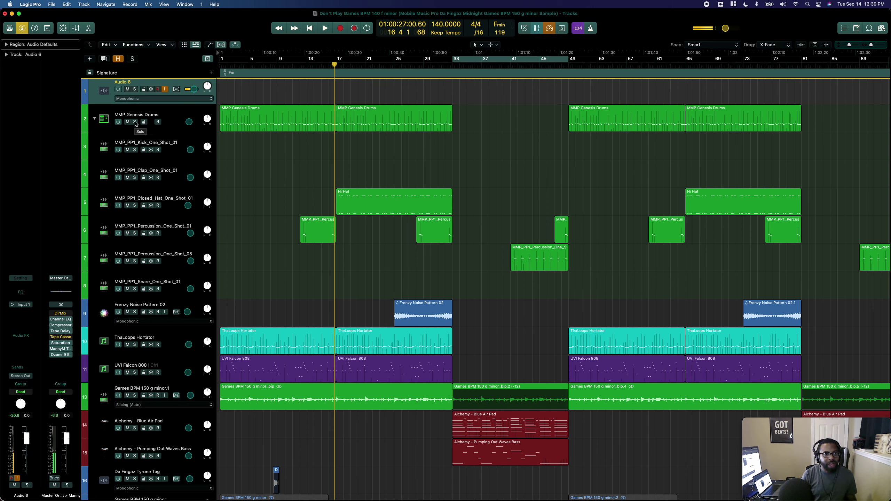
# Step: Play the MMP Genesis Drums track in solo from the start of the project
pyautogui.click(134, 122)
pyautogui.click(135, 122)
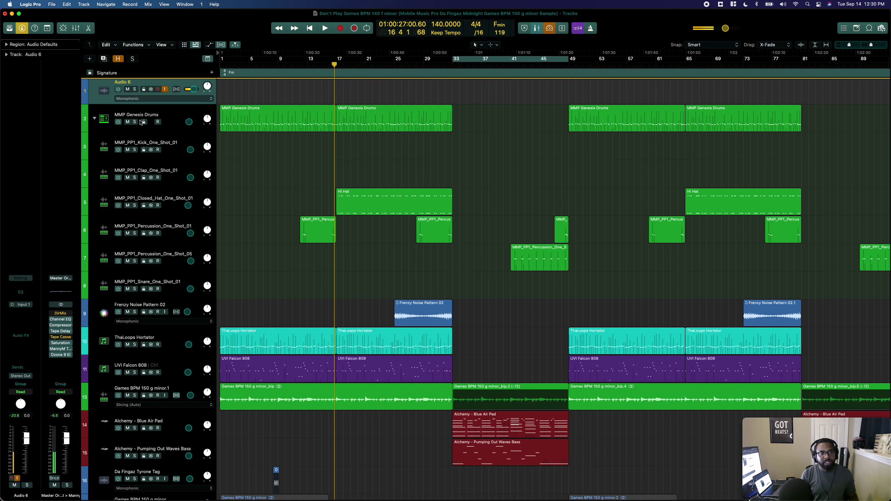
pyautogui.press('Return')
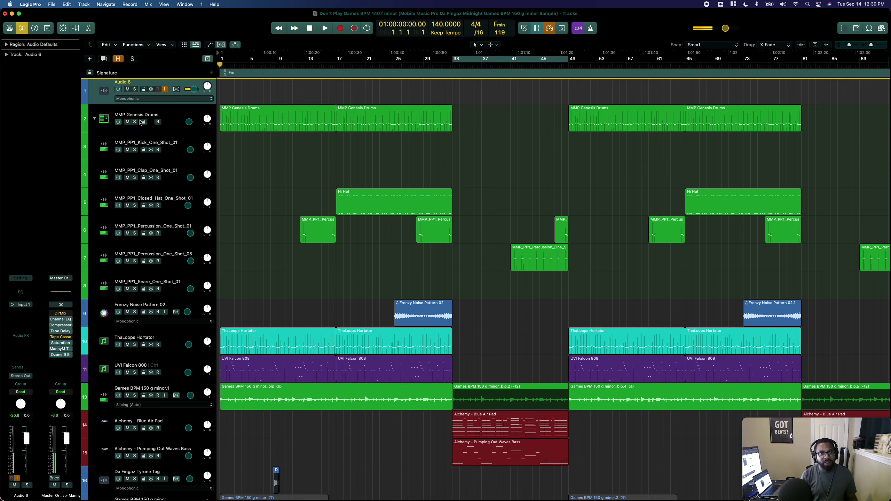
pyautogui.click(141, 122)
pyautogui.press('space')
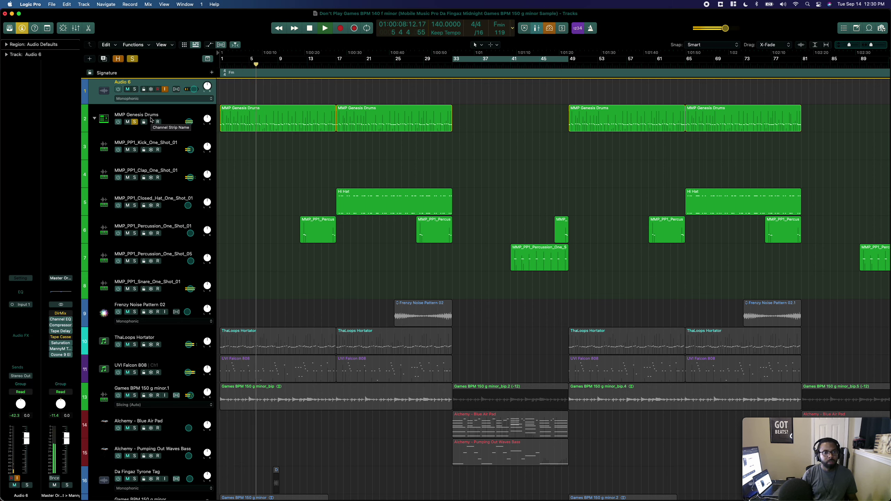
# Step: Add the Games BPM 150 g minor.1 track to the soloed drums, then stop playback and clear the solos
pyautogui.click(135, 395)
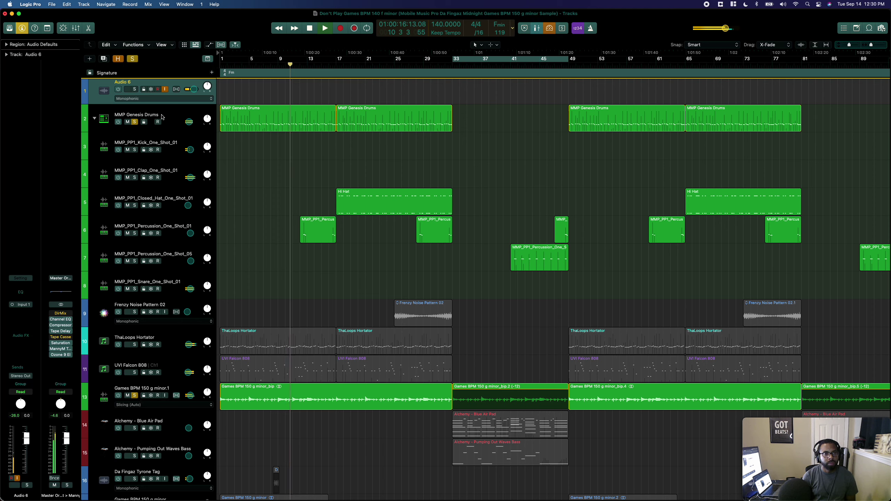
pyautogui.click(191, 126)
pyautogui.click(191, 124)
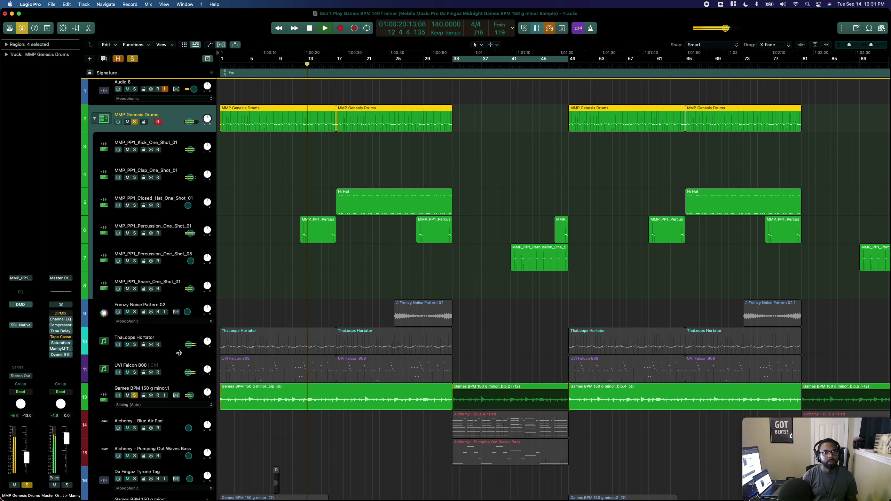
pyautogui.press('space')
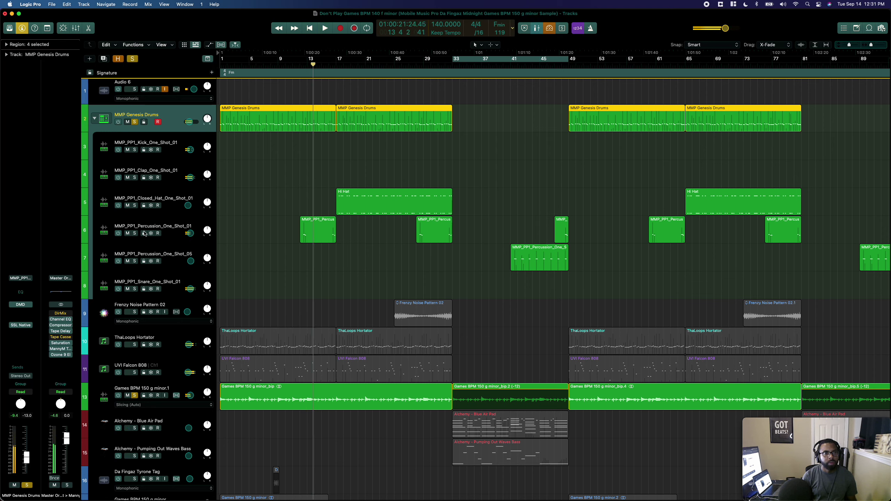
pyautogui.click(135, 121)
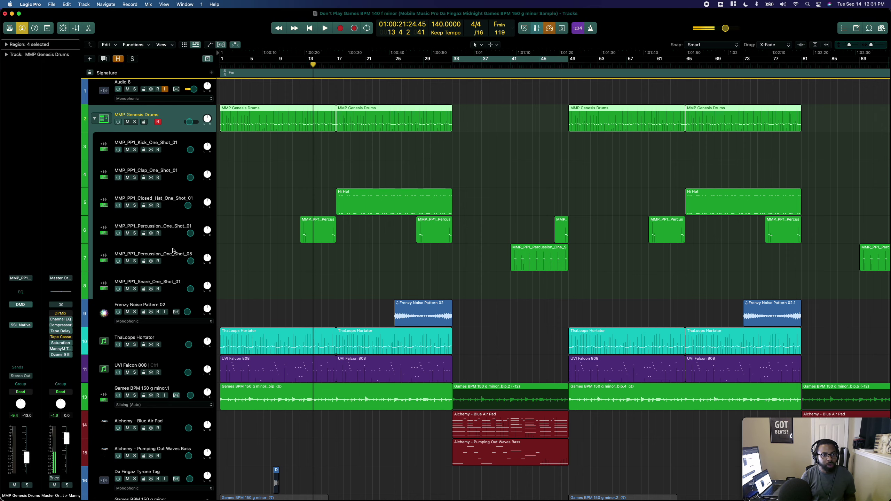
# Step: Play the ThaLoops Hortator and MMP Genesis Drums tracks soloed together, then clear all solos
pyautogui.scroll(-1, 178, 285)
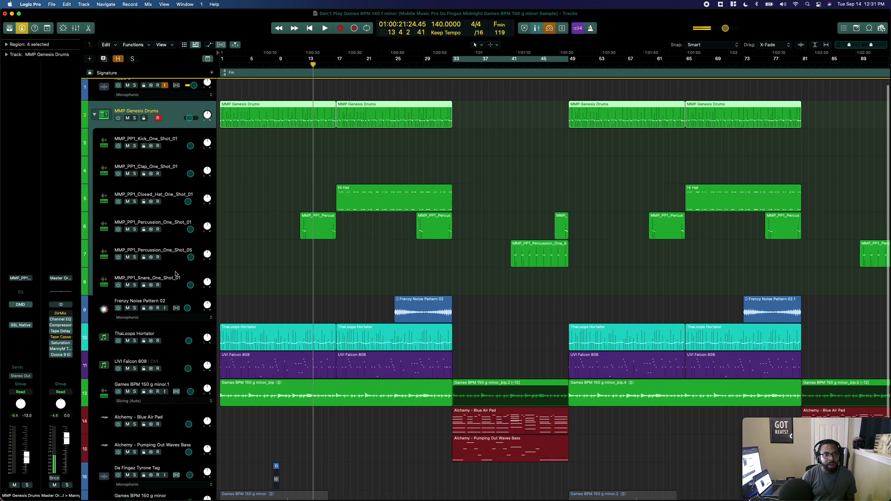
pyautogui.click(140, 338)
pyautogui.click(135, 337)
pyautogui.click(135, 337)
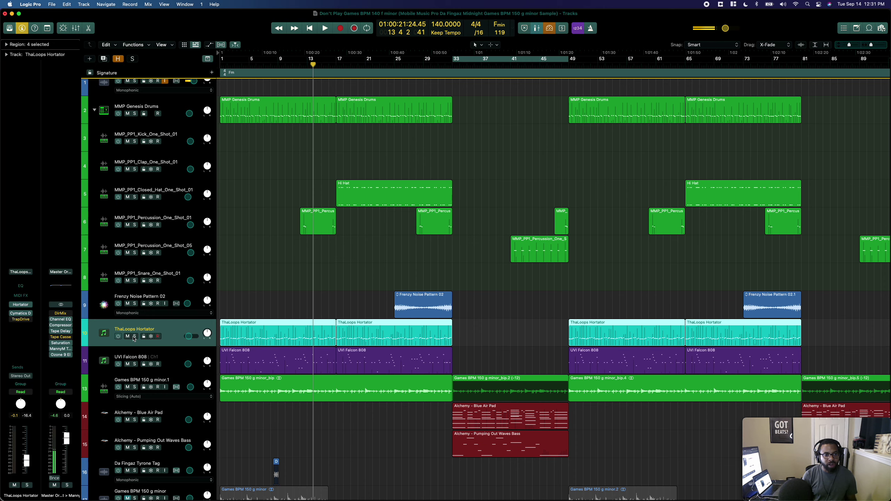
pyautogui.click(134, 337)
pyautogui.click(136, 116)
pyautogui.press('space')
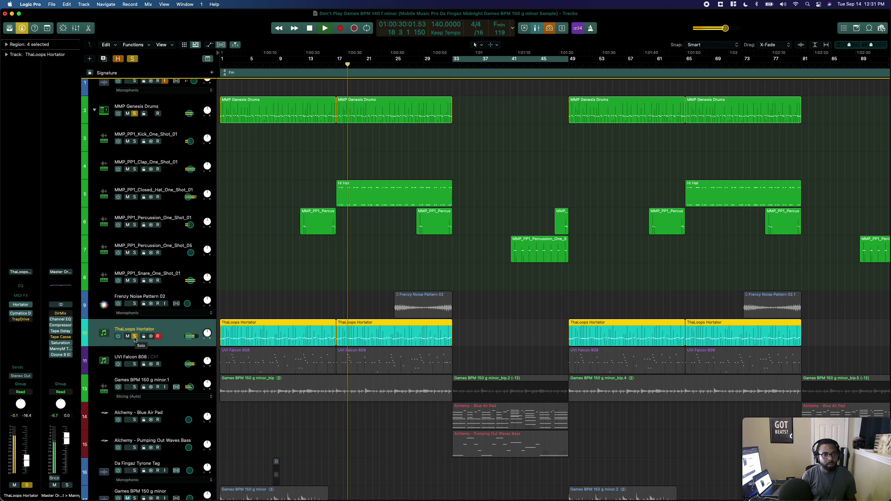
pyautogui.press('space')
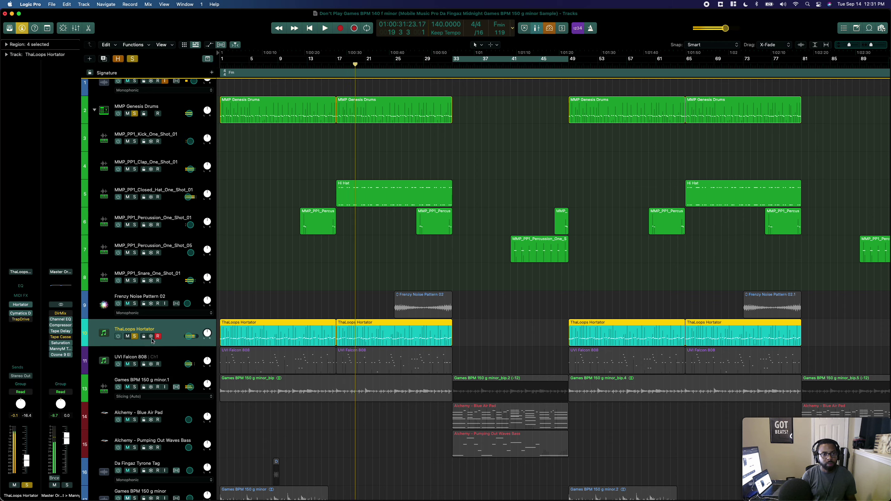
pyautogui.click(133, 59)
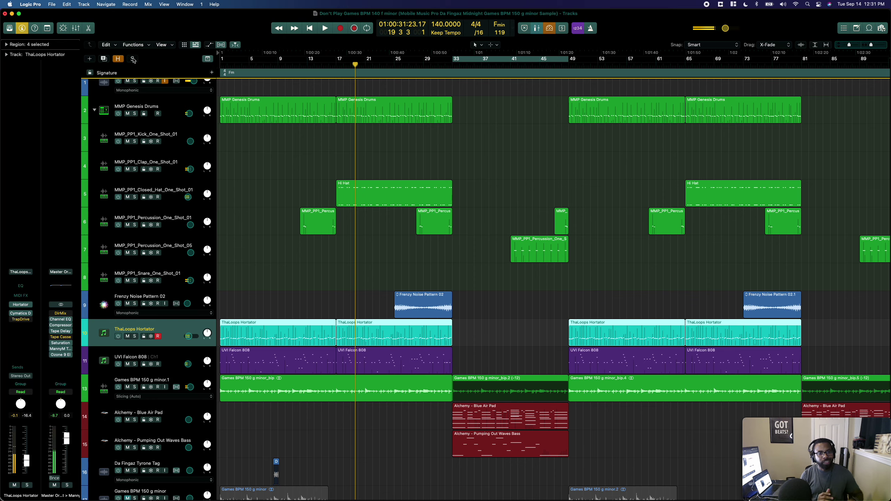
# Step: Mute the Games BPM 150 g minor.1, Alchemy - Blue Air Pad and Alchemy - Pumping Out Waves Bass tracks
pyautogui.scroll(-2, 127, 338)
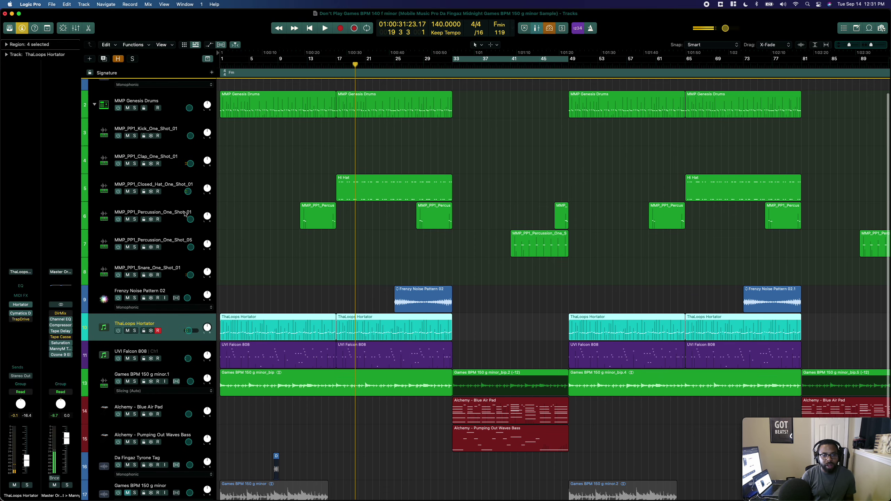
pyautogui.scroll(-1, 127, 338)
pyautogui.click(135, 320)
pyautogui.click(135, 321)
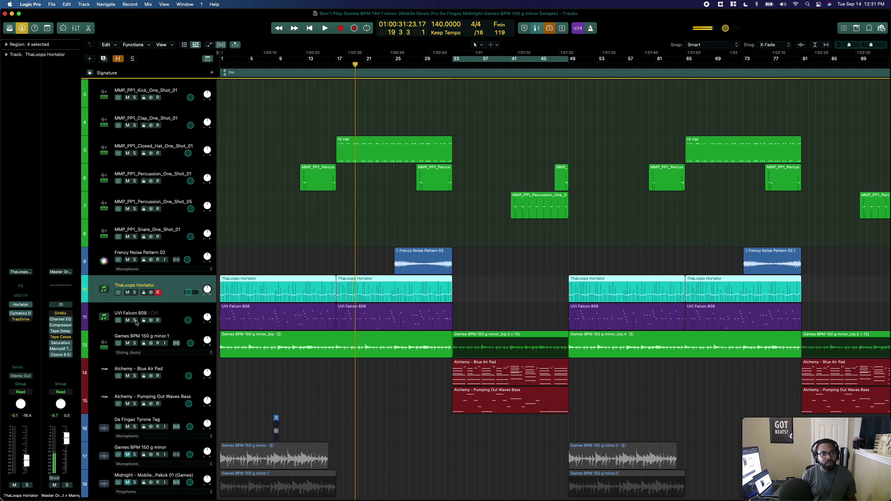
pyautogui.click(128, 344)
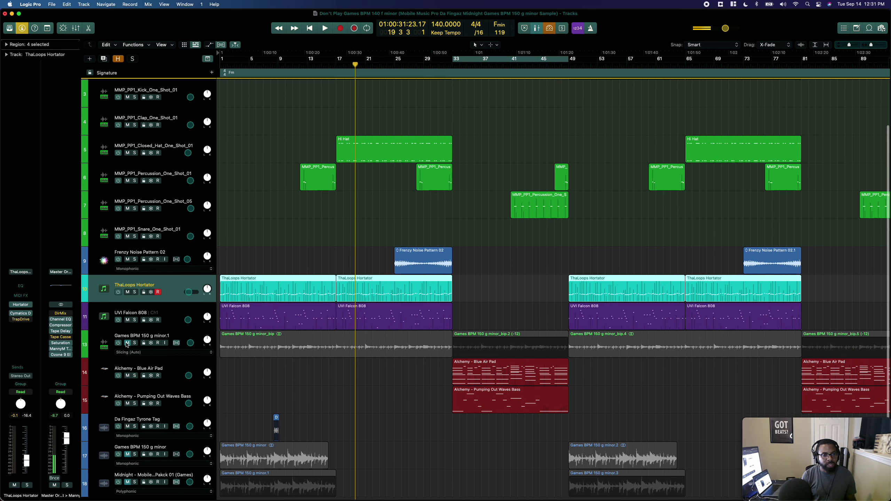
pyautogui.click(128, 376)
pyautogui.click(127, 404)
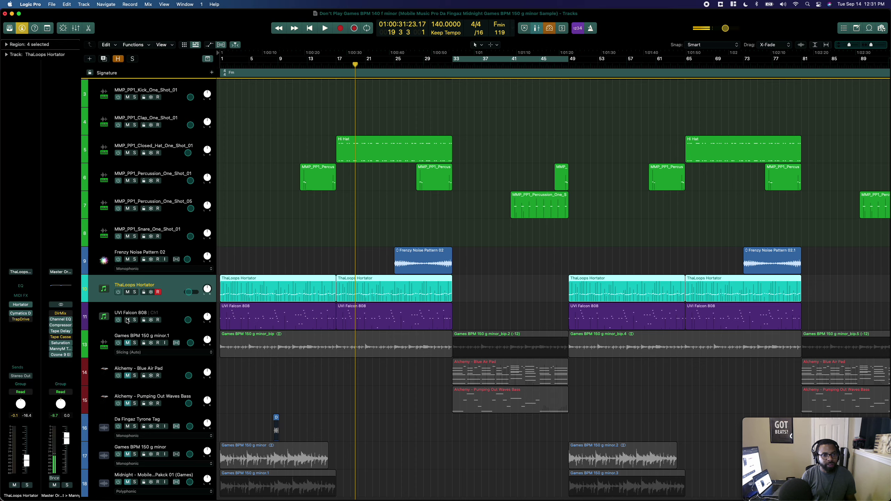
# Step: Play the unmuted tracks from the start of the project, muting Audio 6 during playback
pyautogui.press('Return')
pyautogui.press('space')
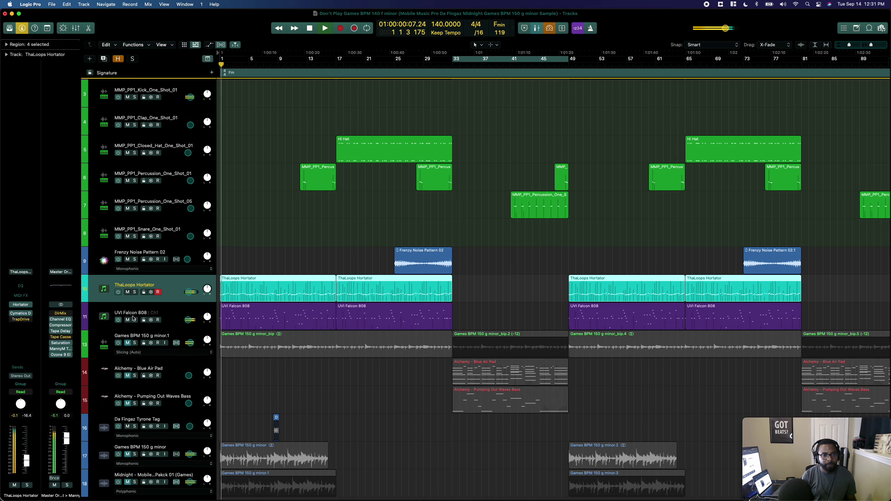
pyautogui.scroll(2, 154, 310)
pyautogui.scroll(1, 154, 311)
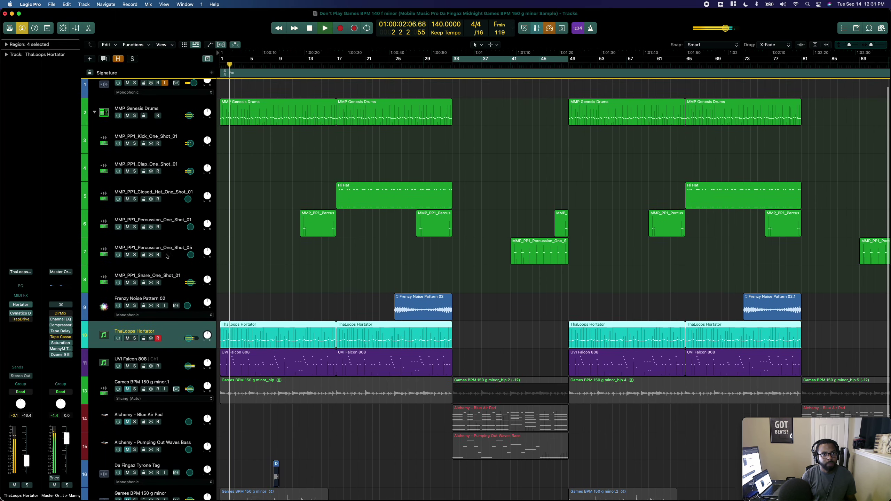
pyautogui.click(127, 88)
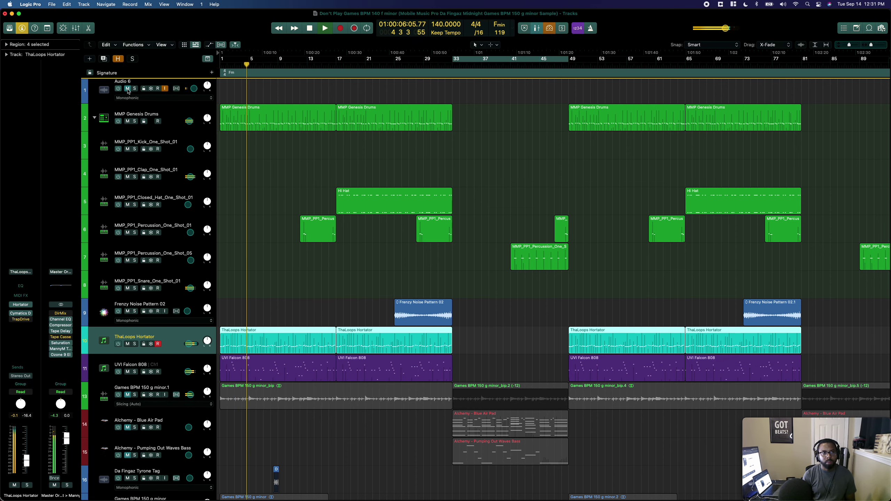
pyautogui.press('space')
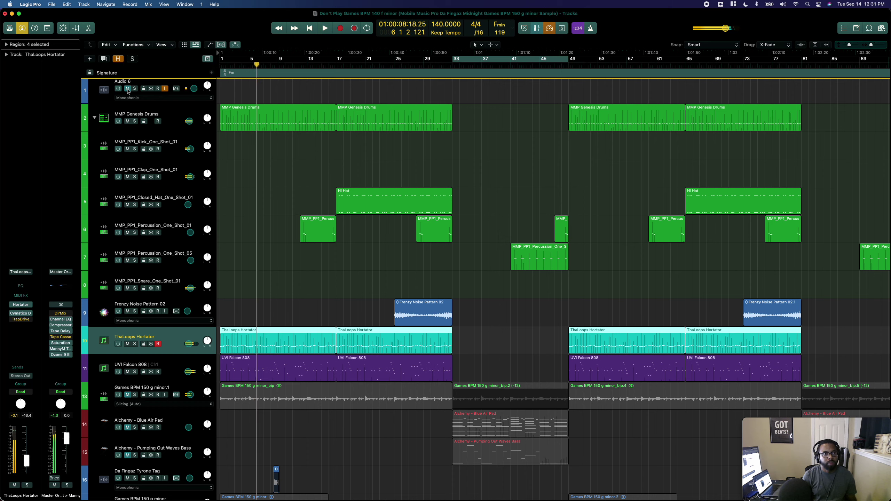
# Step: Inspect the Falcon instrument and TrapDrive effect on the UVI Falcon 808 track, then close both plug-in windows
pyautogui.click(169, 367)
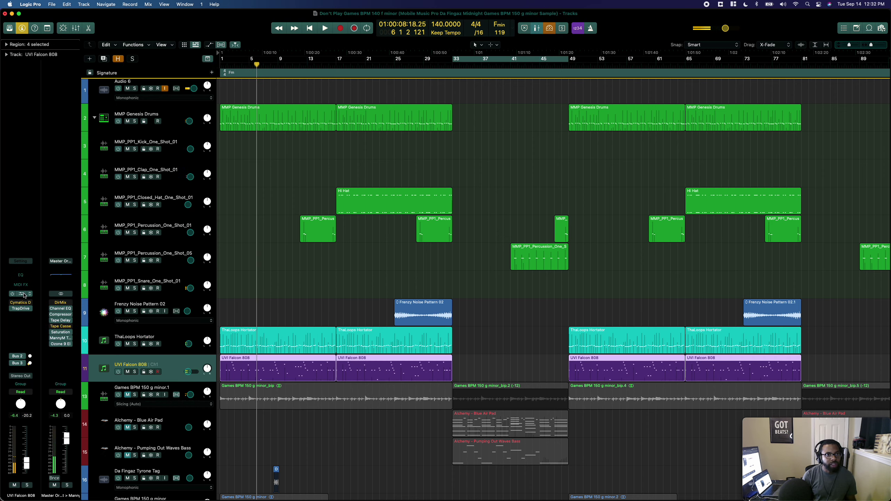
pyautogui.click(24, 295)
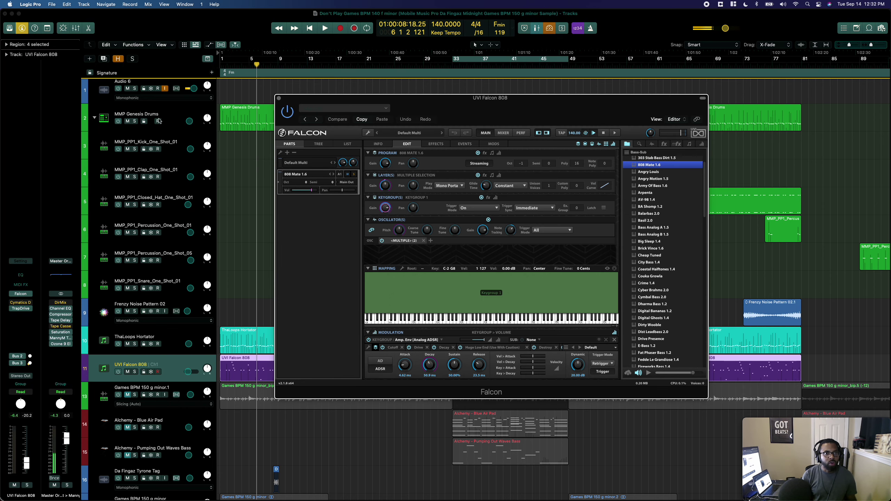
pyautogui.click(23, 308)
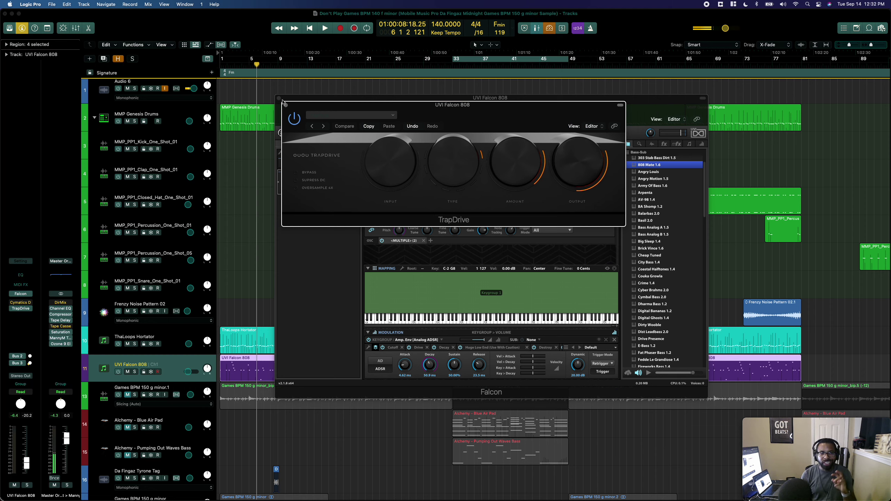
pyautogui.click(286, 106)
pyautogui.click(279, 98)
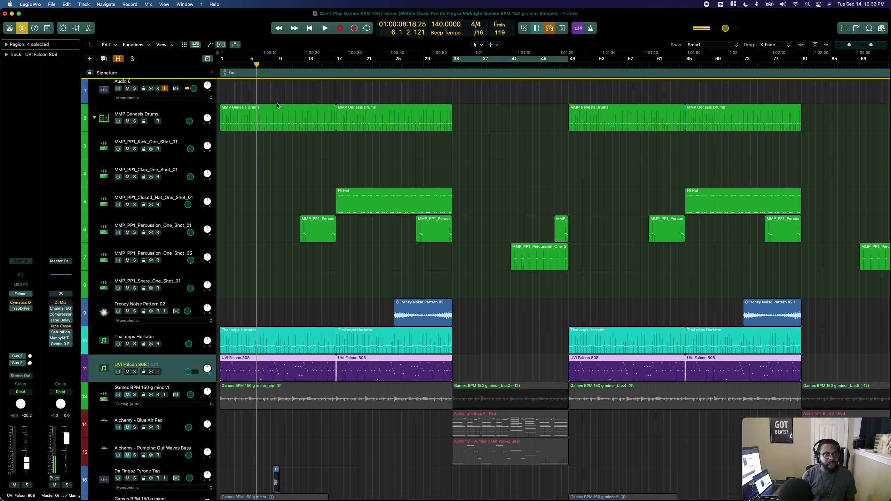
# Step: Unmute Games BPM 150 g minor.1, mute Audio 6, and play the unmuted tracks from bar 24 up to bar 33
pyautogui.scroll(-1, 168, 243)
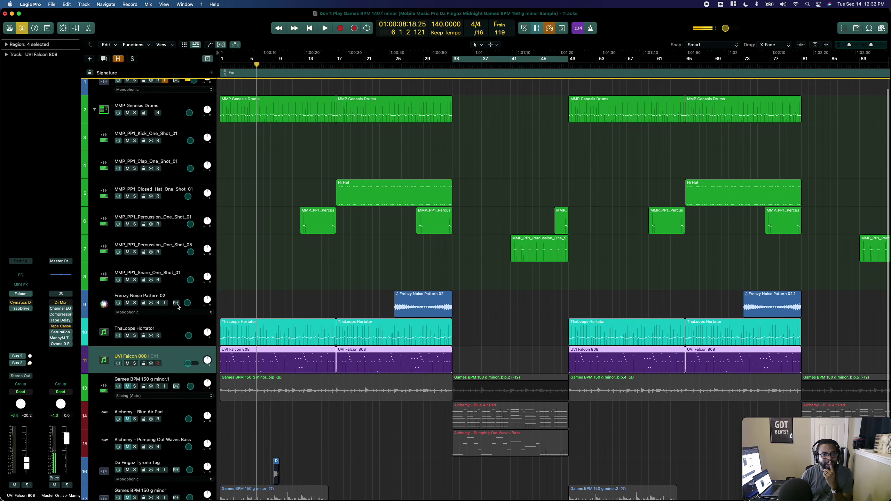
pyautogui.click(129, 386)
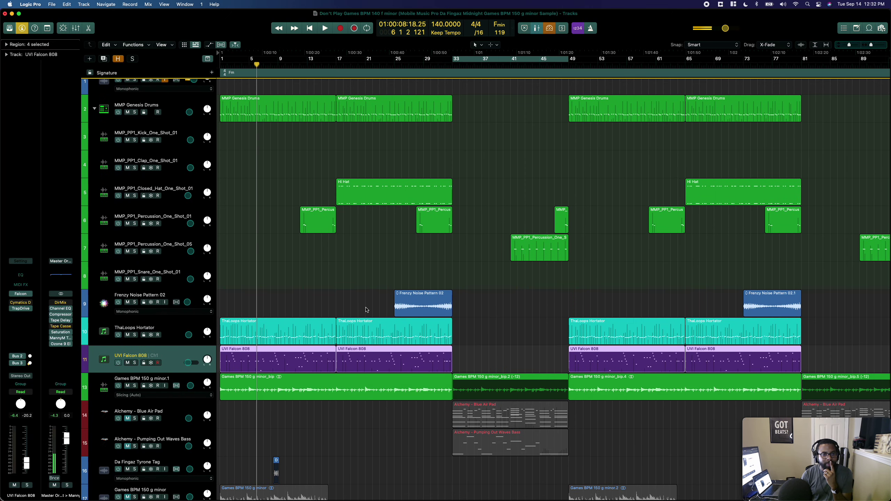
pyautogui.click(402, 67)
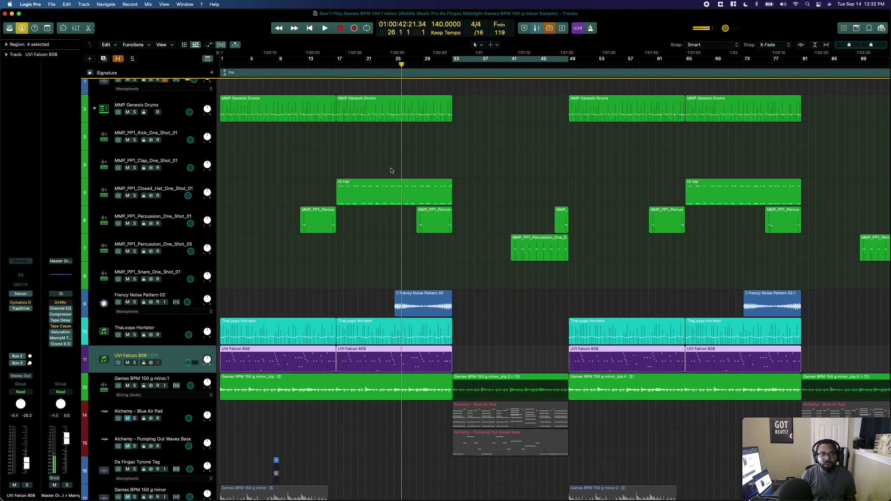
pyautogui.click(387, 64)
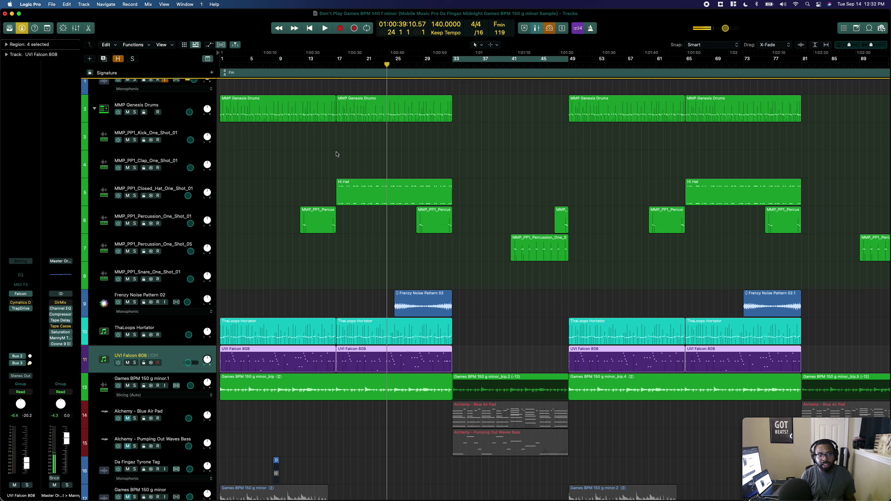
pyautogui.scroll(2, 195, 107)
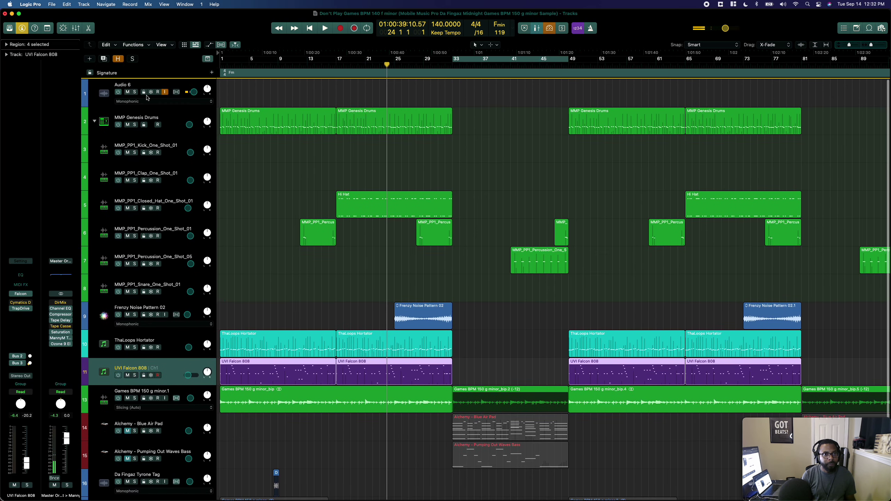
pyautogui.click(128, 93)
pyautogui.press('space')
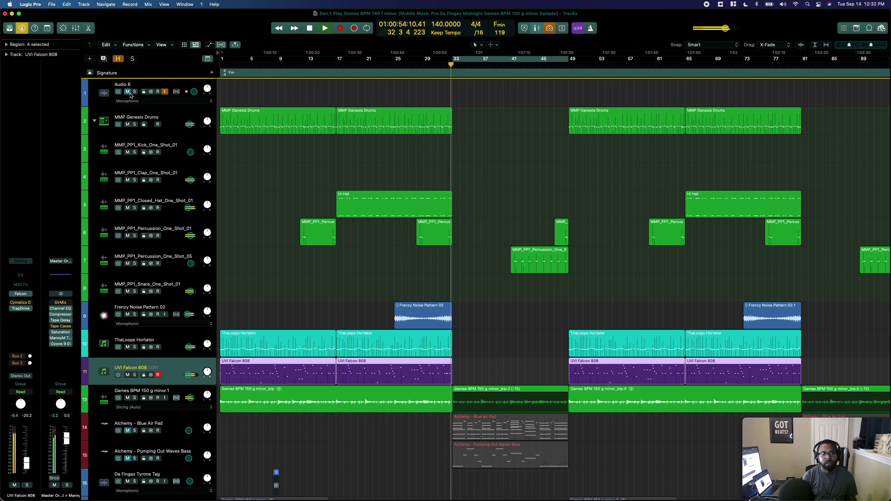
pyautogui.press('space')
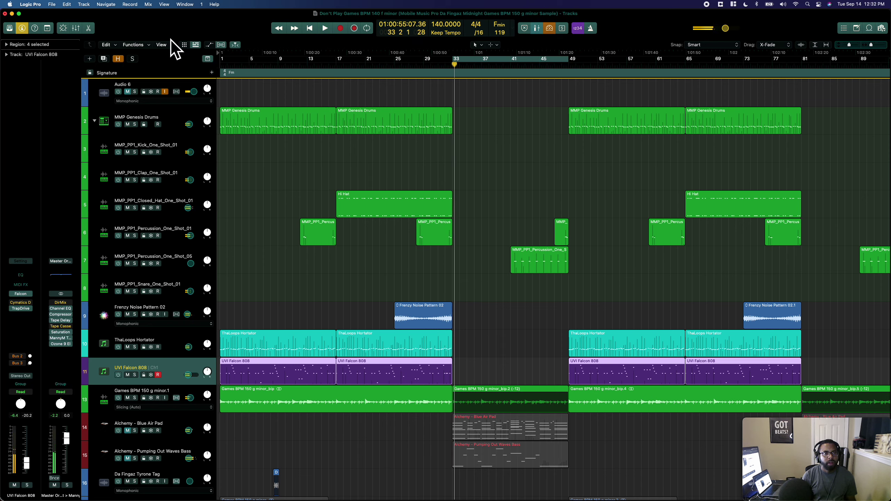
# Step: Solo the Games BPM 150 g minor.1 track
pyautogui.click(134, 92)
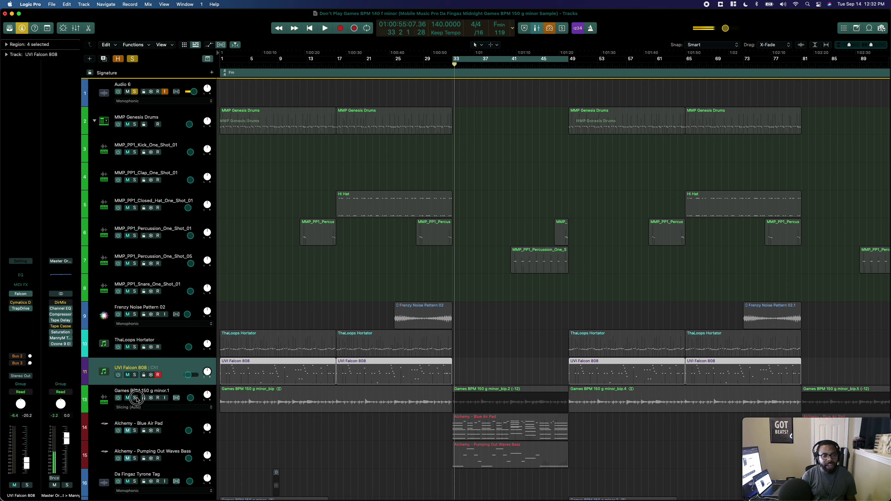
pyautogui.click(135, 398)
pyautogui.scroll(-1, 314, 369)
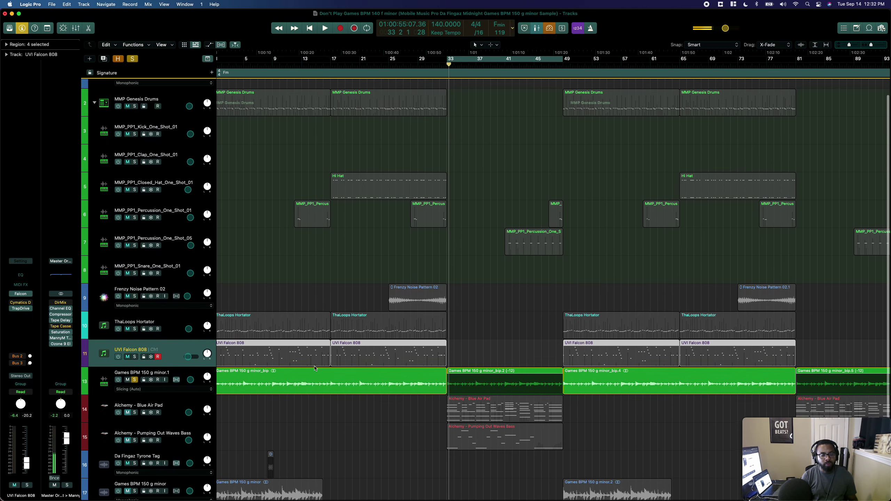
# Step: Switch to Safari, look over the Midnight melody pack product page, and return to Logic Pro
pyautogui.press('super+Tab')
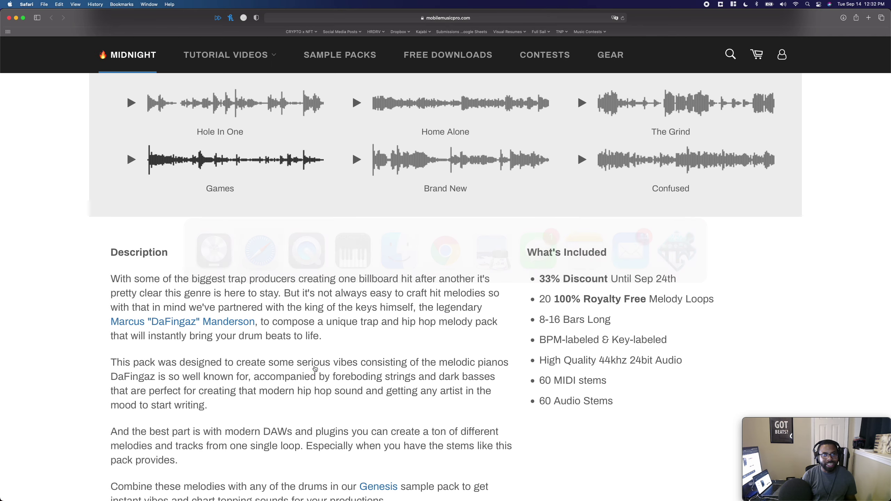
pyautogui.scroll(15, 314, 366)
pyautogui.press('super+Tab')
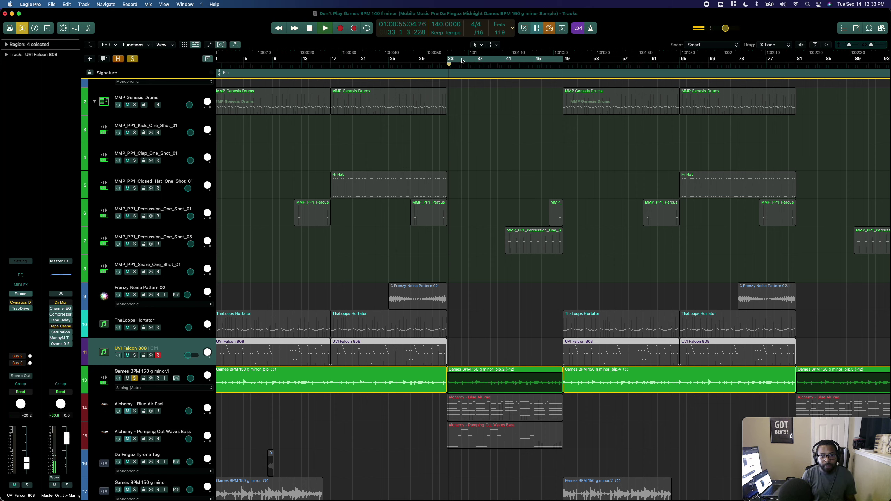
# Step: Play the soloed Games track from bar 33, stop playback, and add Alchemy - Blue Air Pad to the solo
pyautogui.scroll(-1, 253, 328)
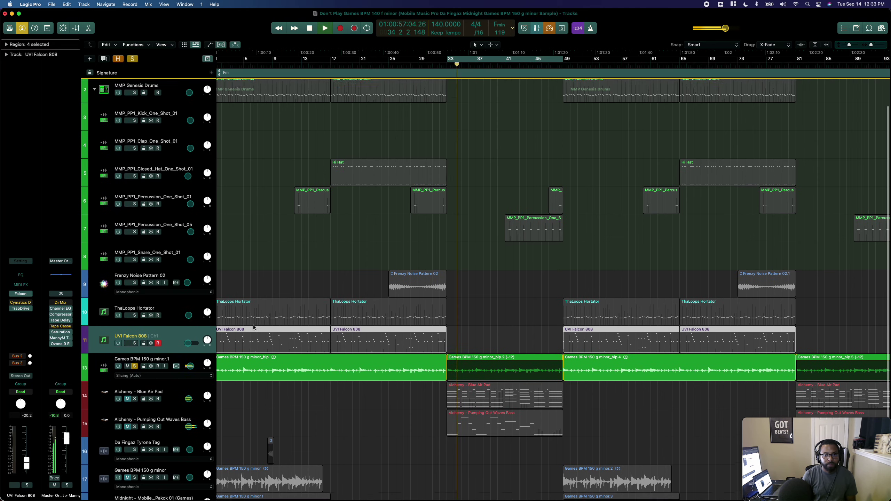
pyautogui.scroll(-2, 253, 328)
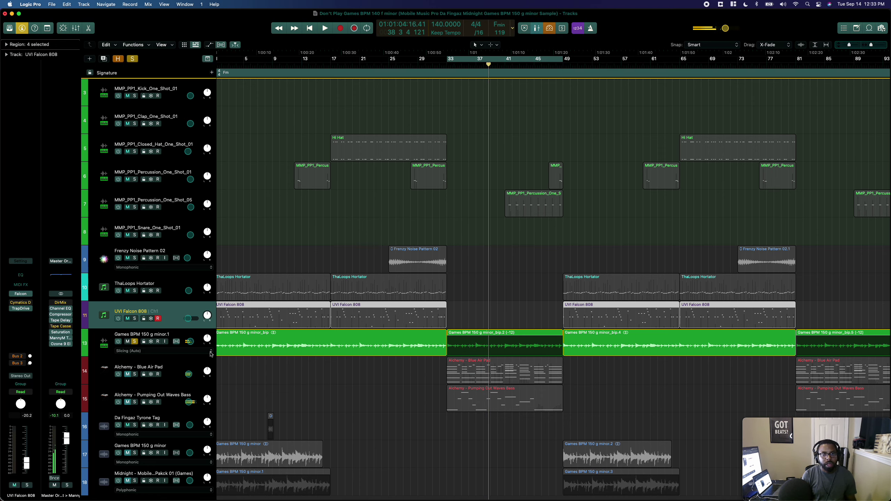
pyautogui.click(136, 374)
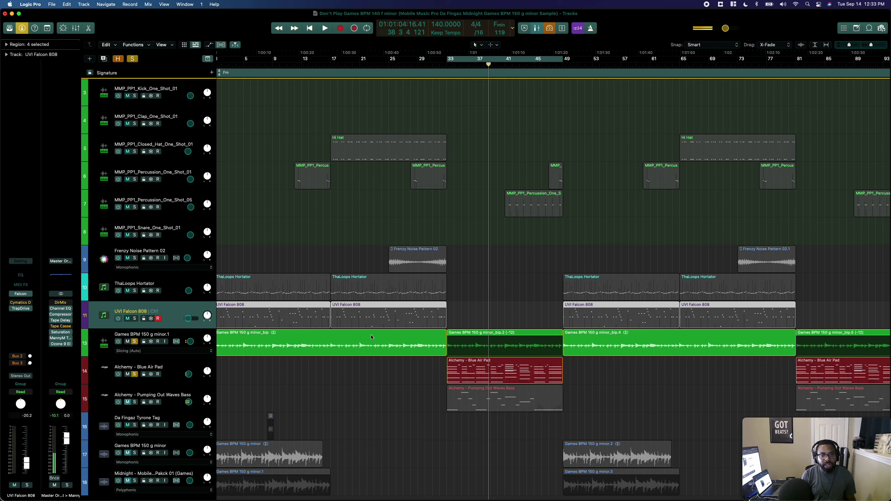
# Step: Open the Alchemy instrument on the Blue Air Pad track, move its window aside, and play the soloed tracks from bar 33
pyautogui.click(184, 365)
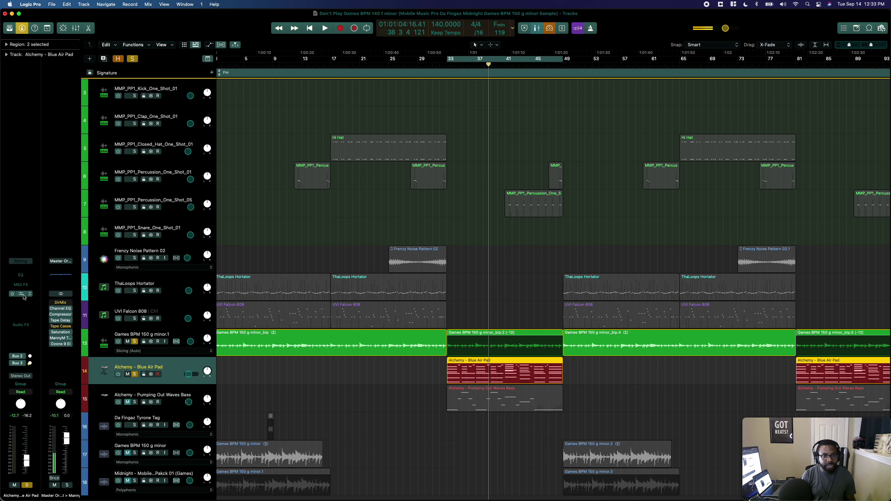
pyautogui.moveTo(474, 101); pyautogui.dragTo(283, 85)
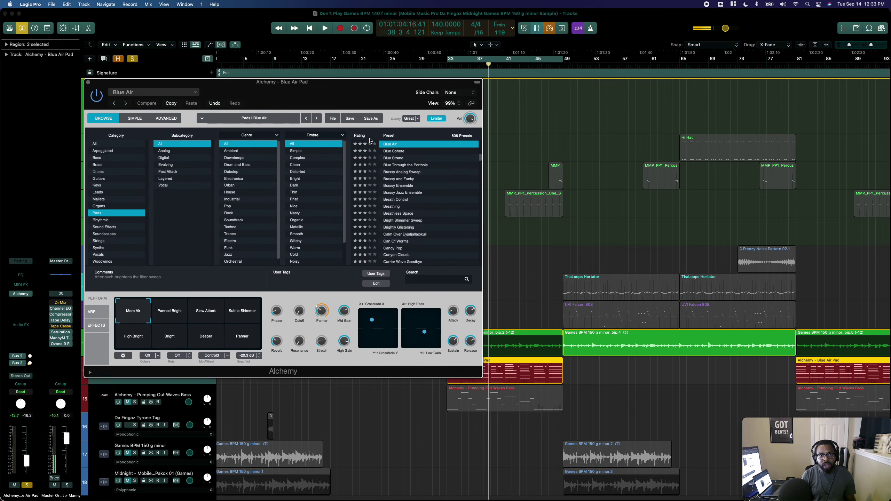
pyautogui.moveTo(391, 94); pyautogui.dragTo(327, 90)
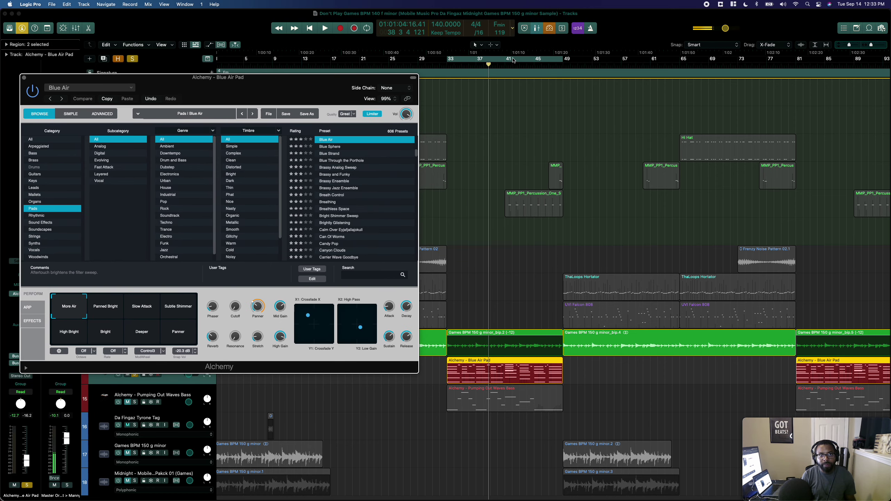
pyautogui.click(451, 65)
pyautogui.press('space')
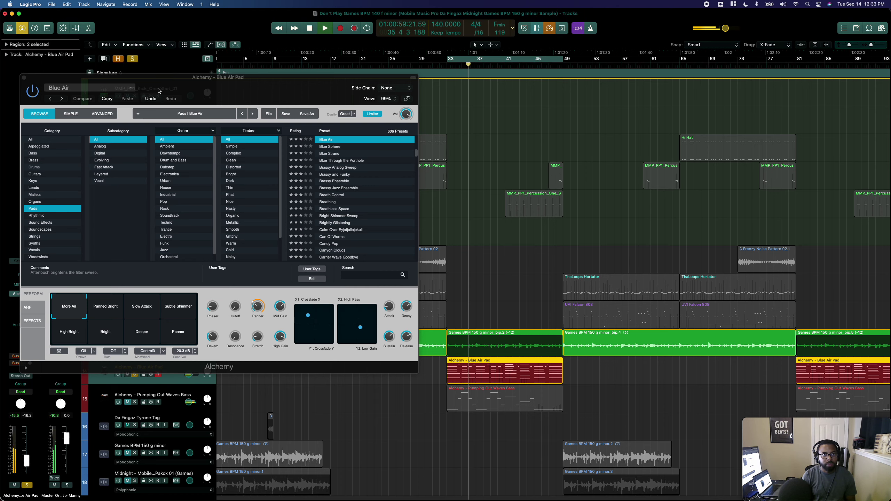
# Step: Link the Alchemy window to track selection, select and solo Alchemy - Pumping Out Waves Bass, and play it with the other soloed tracks
pyautogui.click(406, 98)
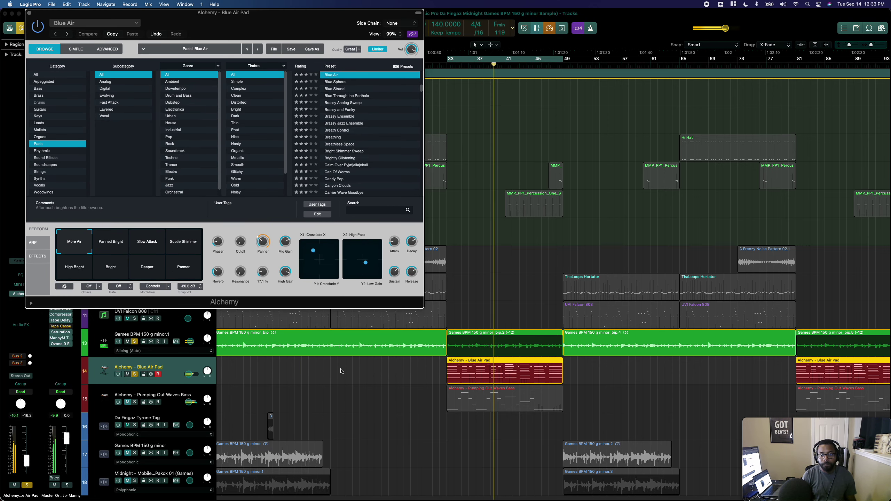
pyautogui.click(135, 402)
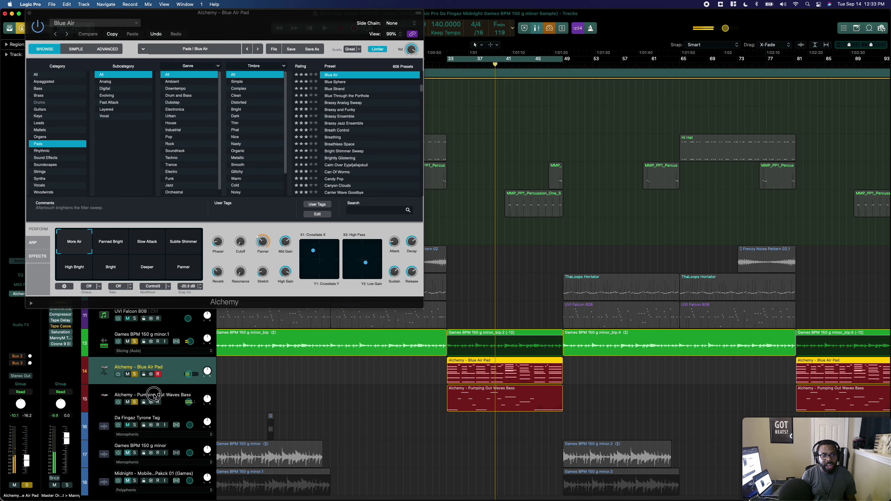
pyautogui.click(177, 396)
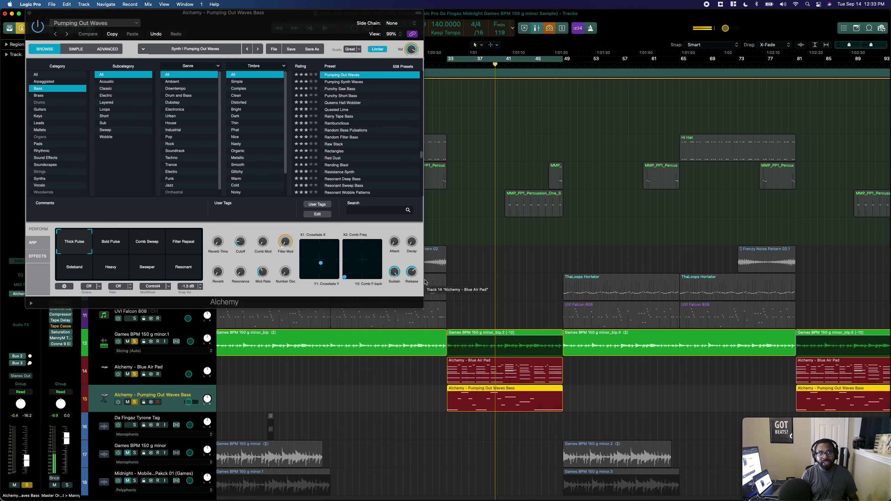
pyautogui.press('space')
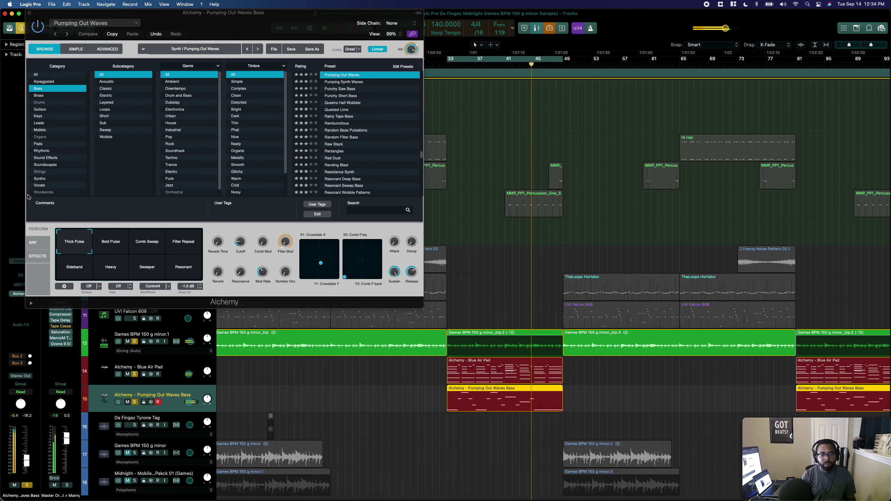
# Step: Stop playback, close the Alchemy window, and clear all track solos
pyautogui.moveTo(191, 403); pyautogui.dragTo(193, 406)
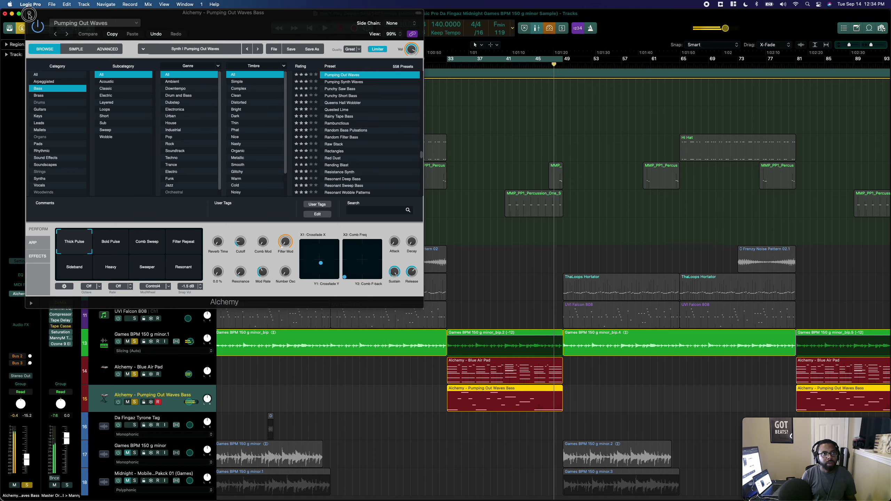
pyautogui.click(29, 15)
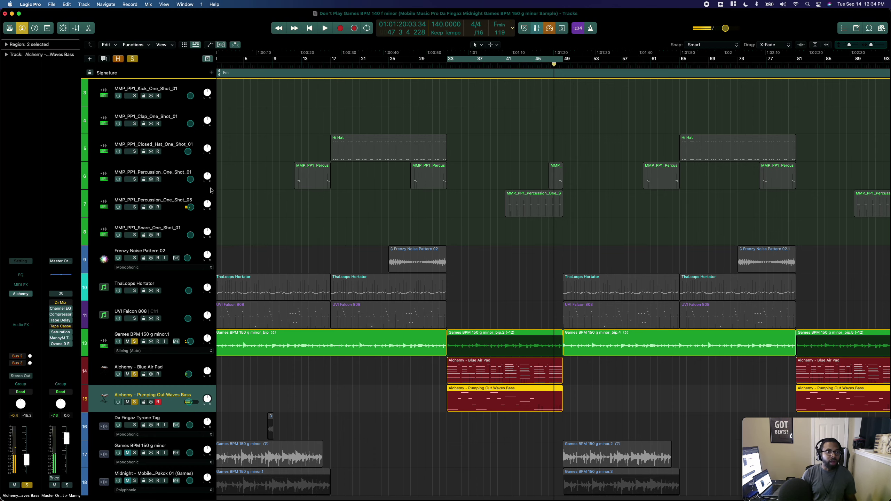
pyautogui.click(133, 61)
pyautogui.scroll(3, 175, 112)
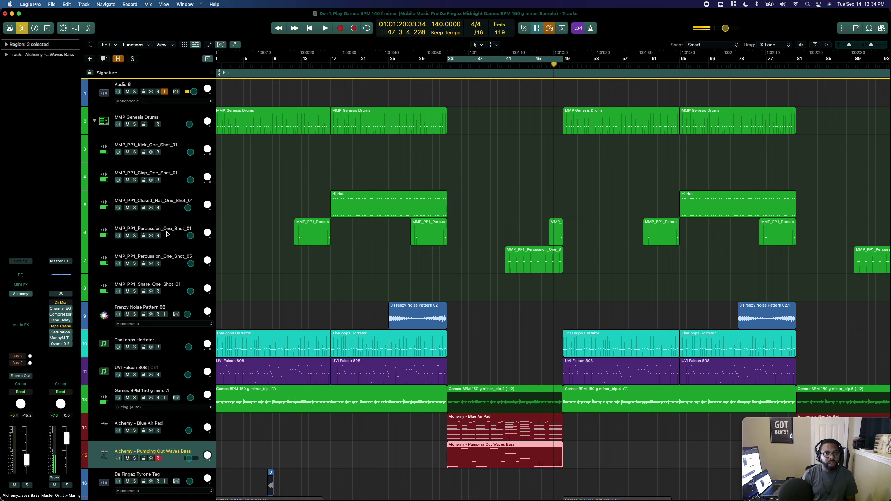
# Step: Hide the muted Games BPM 150 g minor track and the Midnight pack (Games) track at the end of the track list
pyautogui.scroll(-2, 160, 285)
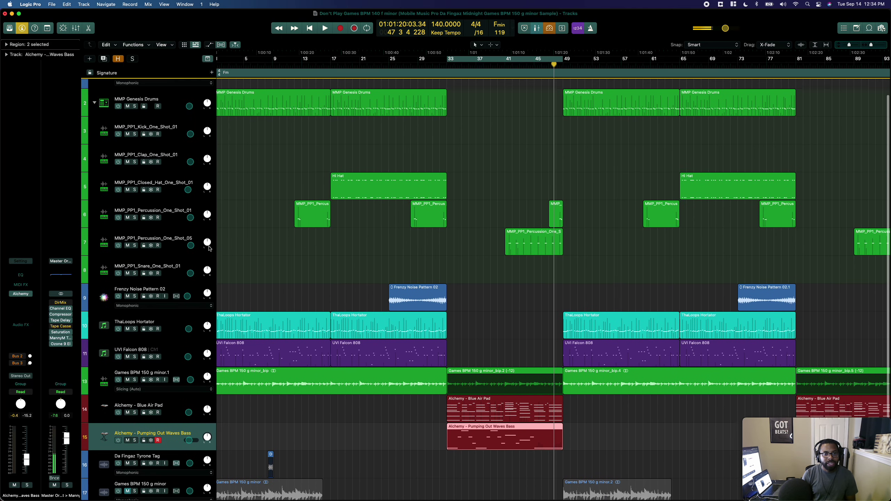
pyautogui.scroll(-3, 153, 350)
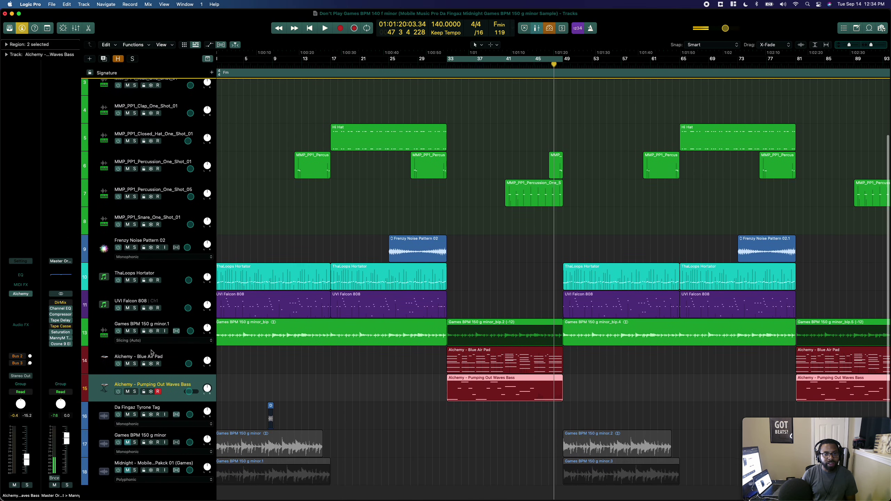
pyautogui.scroll(1, 158, 373)
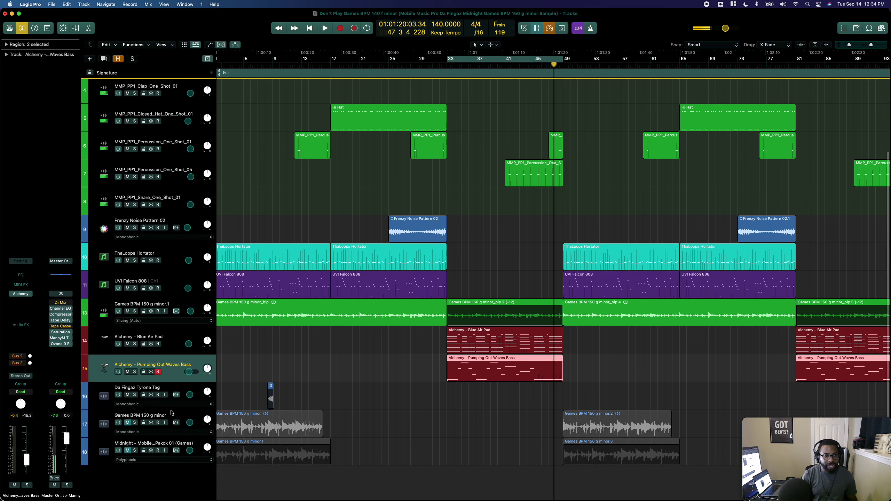
pyautogui.click(177, 418)
pyautogui.keyDown('shift'); pyautogui.click(171, 447); pyautogui.keyUp('shift')
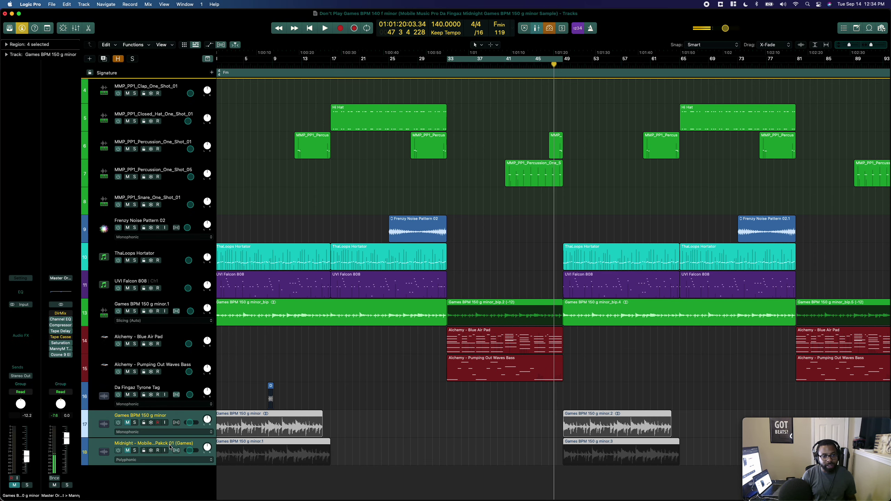
pyautogui.rightClick(171, 448)
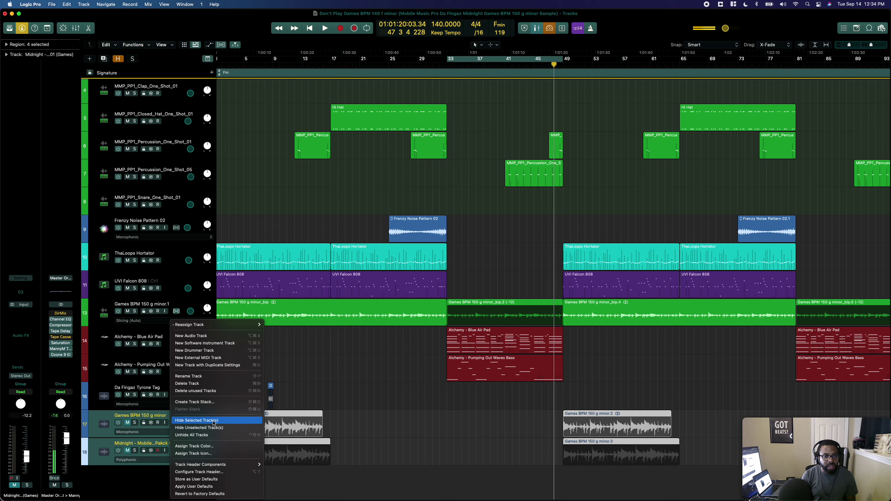
pyautogui.click(213, 421)
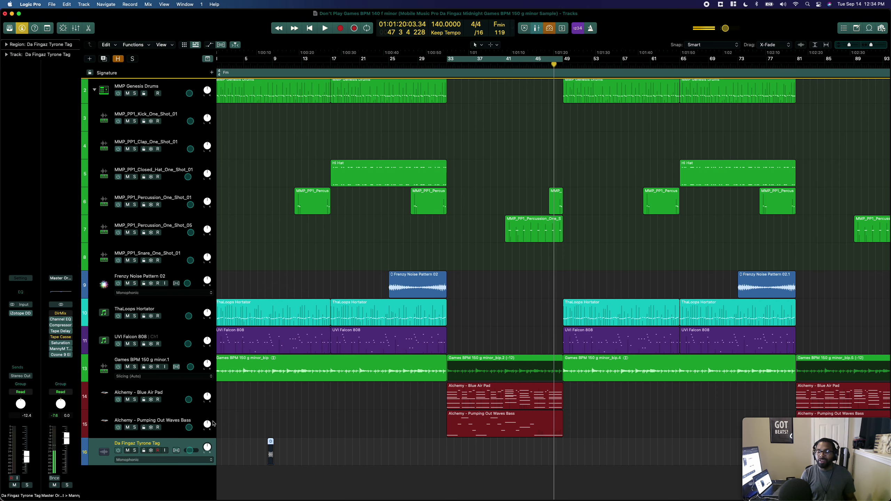
# Step: Switch to Safari and browse the Pro Melody Pack 01 - Midnight product page before returning to Logic Pro
pyautogui.press('super+Tab')
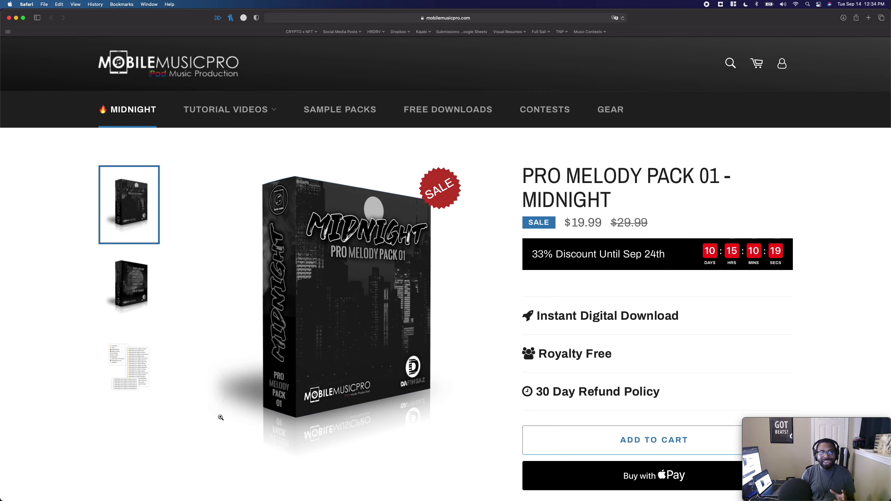
pyautogui.scroll(-15, 221, 418)
pyautogui.scroll(4, 286, 418)
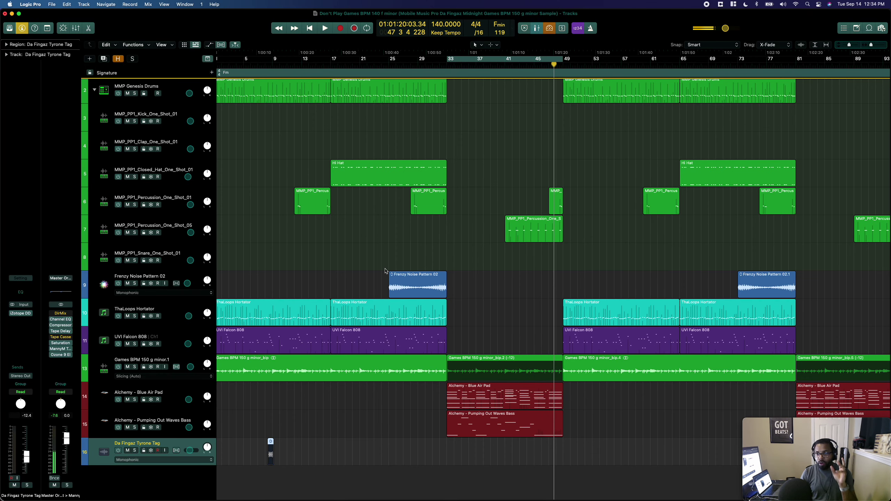
# Step: Mute Audio 6 and play the full arrangement from the start of the project
pyautogui.press('Return')
pyautogui.scroll(3, 372, 257)
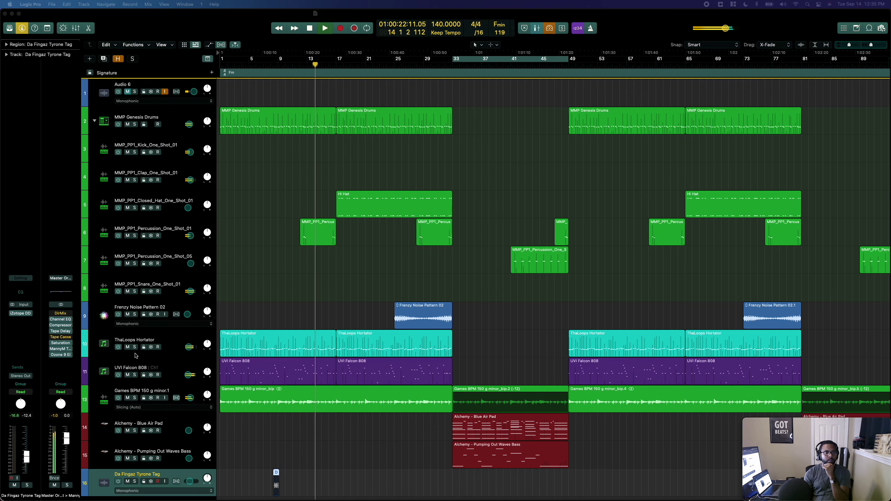
pyautogui.scroll(-2, 149, 337)
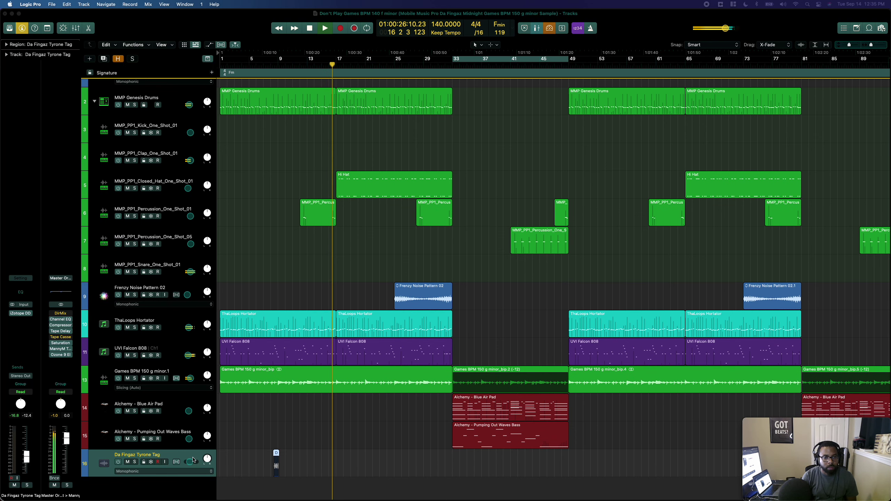
# Step: Set the Da Fingaz Tyrone Tag track volume to -11.4 dB and the Games BPM 150 g minor.1 track volume to -9.0 dB
pyautogui.click(191, 462)
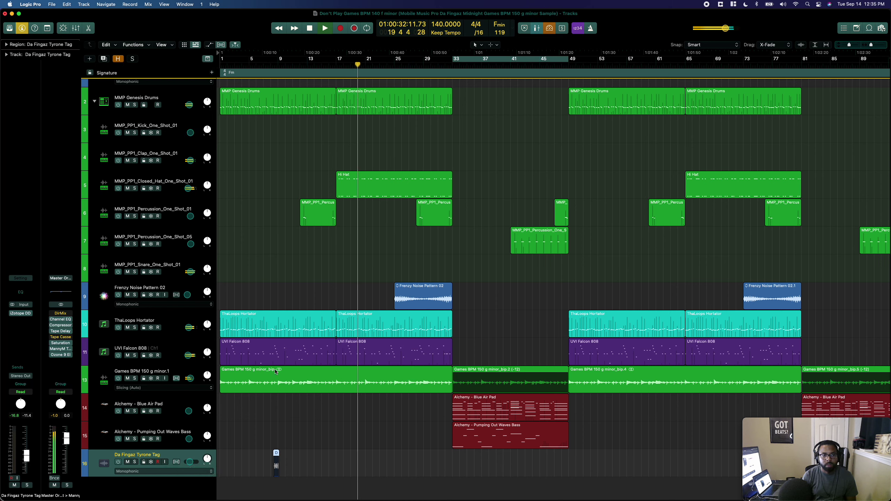
pyautogui.click(190, 380)
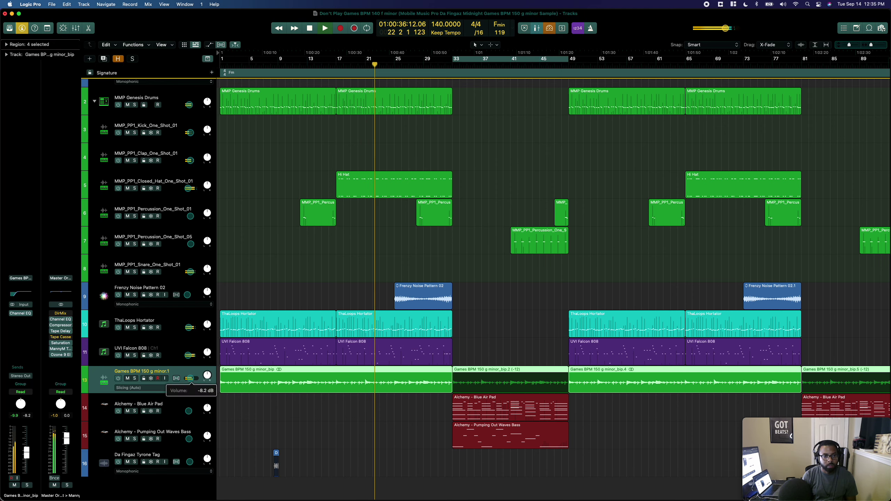
pyautogui.moveTo(190, 380); pyautogui.dragTo(187, 378)
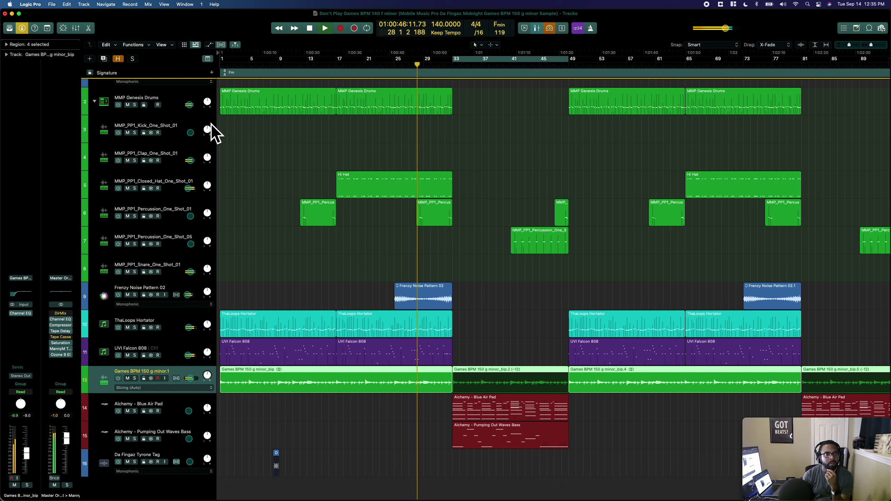
# Step: Set the MMP Genesis Drums track volume to -11.0 dB and the ThaLoops Hortator track volume to -15.2 dB
pyautogui.click(190, 105)
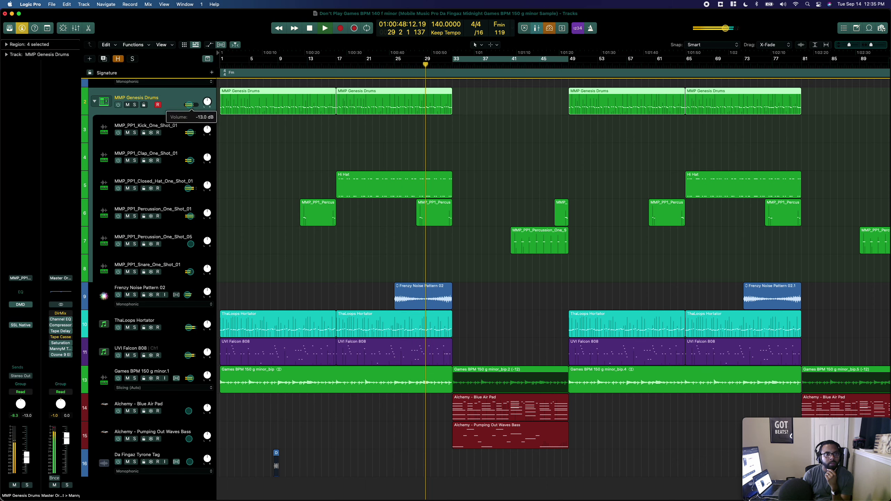
pyautogui.moveTo(191, 105); pyautogui.dragTo(193, 104)
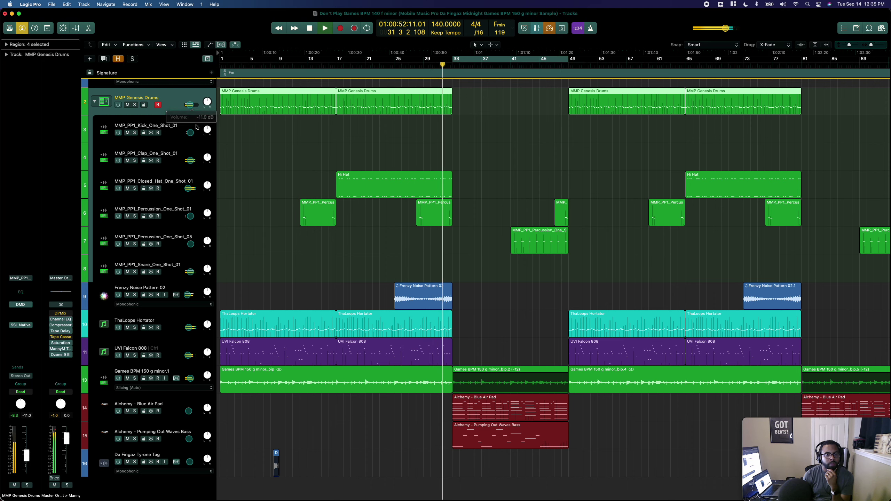
pyautogui.click(189, 328)
pyautogui.moveTo(189, 328); pyautogui.dragTo(191, 329)
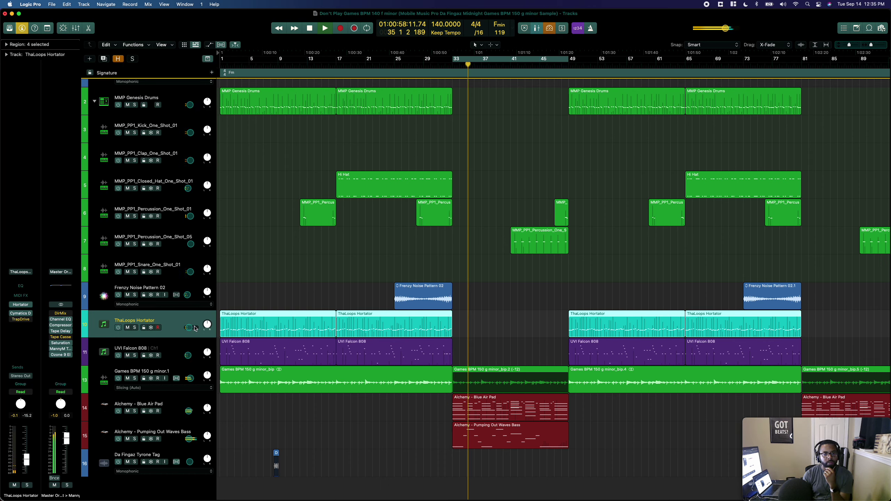
# Step: Set the MMP_PP1_Percussion_One_Shot_05 track volume to -6.0 dB while the breakdown section plays
pyautogui.hscroll(2, 431, 292)
pyautogui.hscroll(1, 432, 293)
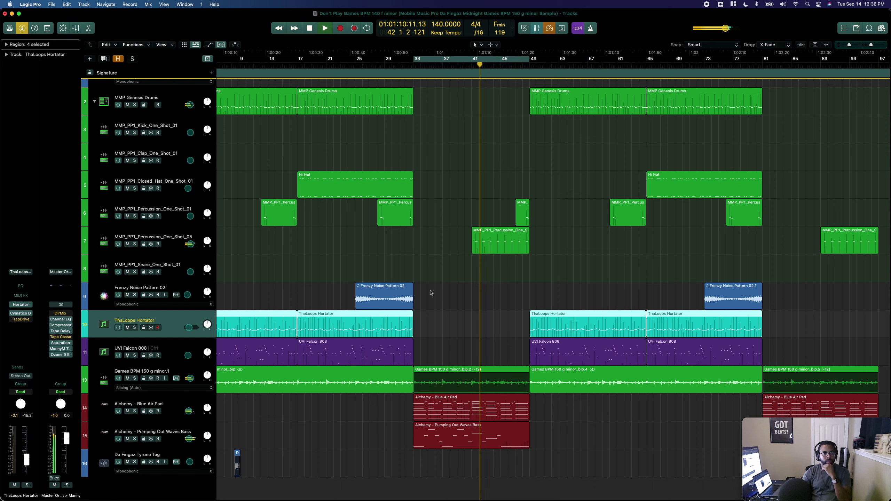
pyautogui.click(178, 242)
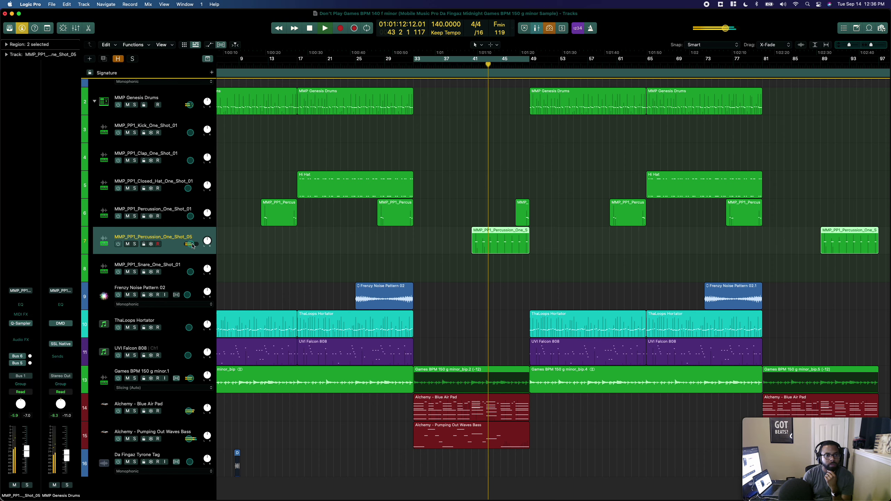
pyautogui.click(192, 244)
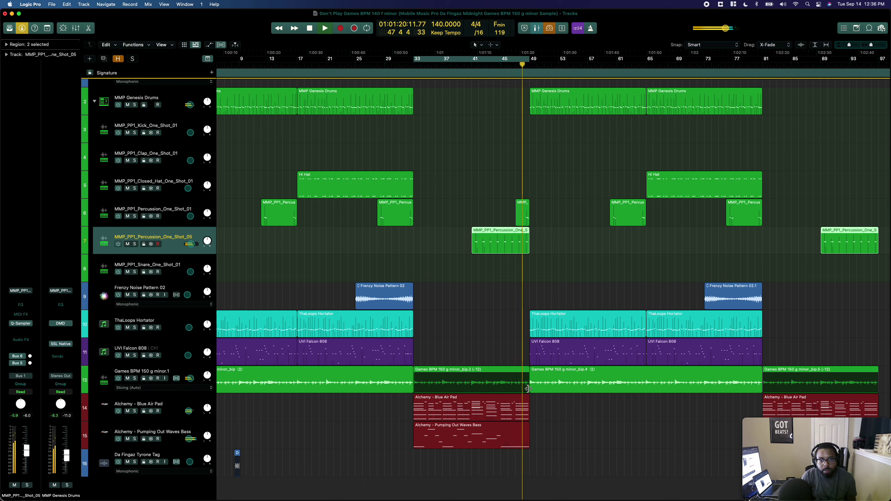
# Step: Trim the ends of the Games, Blue Air Pad and Pumping Out Waves Bass regions in the first breakdown to just before bar 49
pyautogui.moveTo(528, 388); pyautogui.dragTo(526, 442)
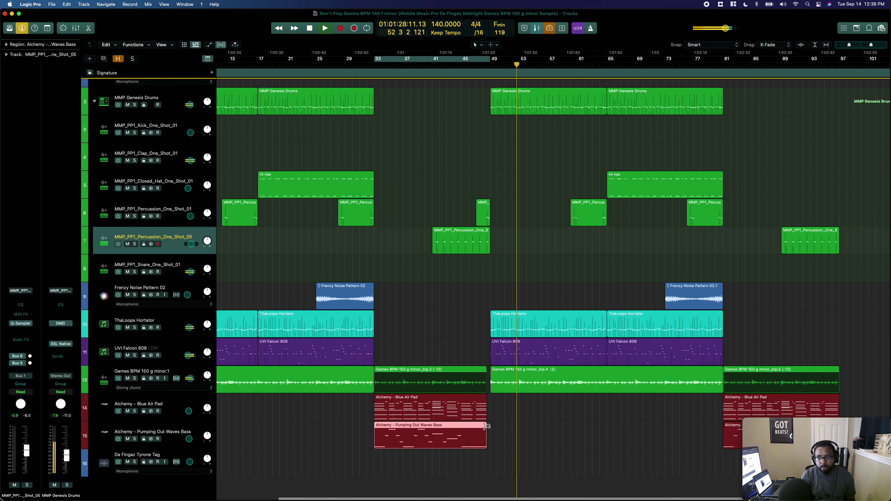
# Step: Copy the short MMP_PP1_Percussion_One_Shot_01 region from bar 47 to bar 95, and trim the final Games and Alchemy regions to just before bar 97
pyautogui.hscroll(6, 808, 400)
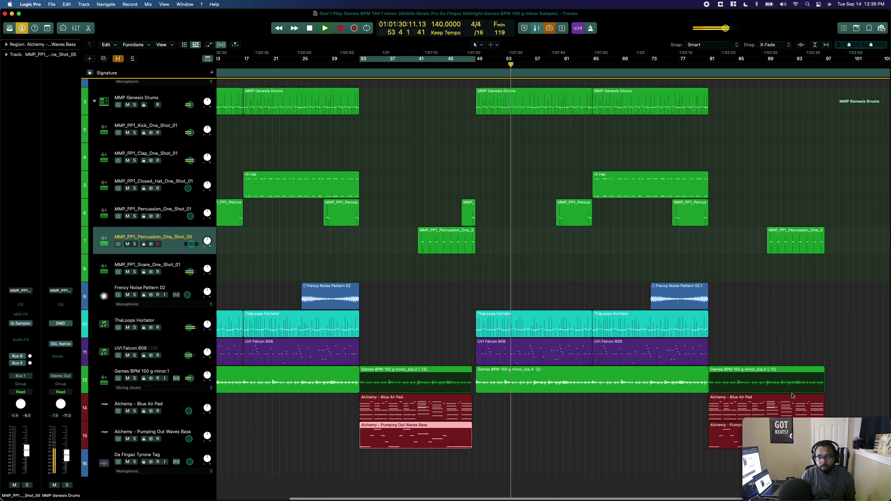
pyautogui.hscroll(-1, 729, 362)
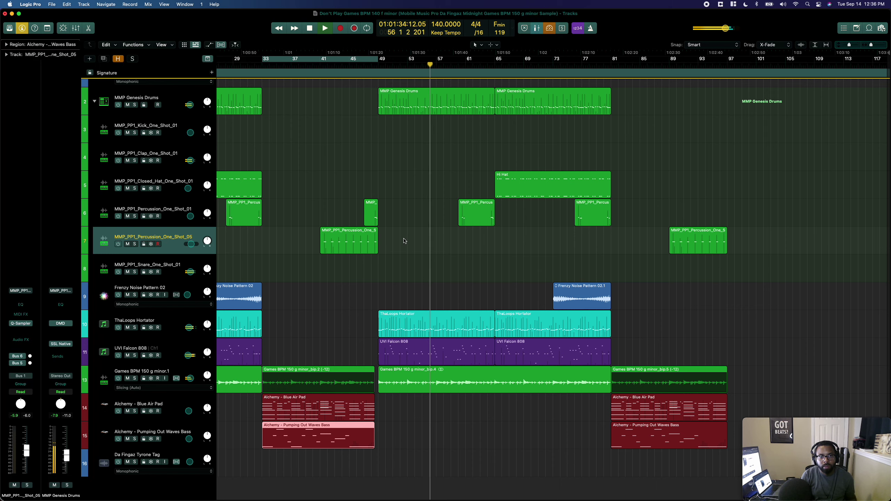
pyautogui.click(370, 207)
pyautogui.moveTo(370, 207); pyautogui.dragTo(719, 209)
pyautogui.click(725, 387)
pyautogui.moveTo(725, 387); pyautogui.dragTo(722, 440)
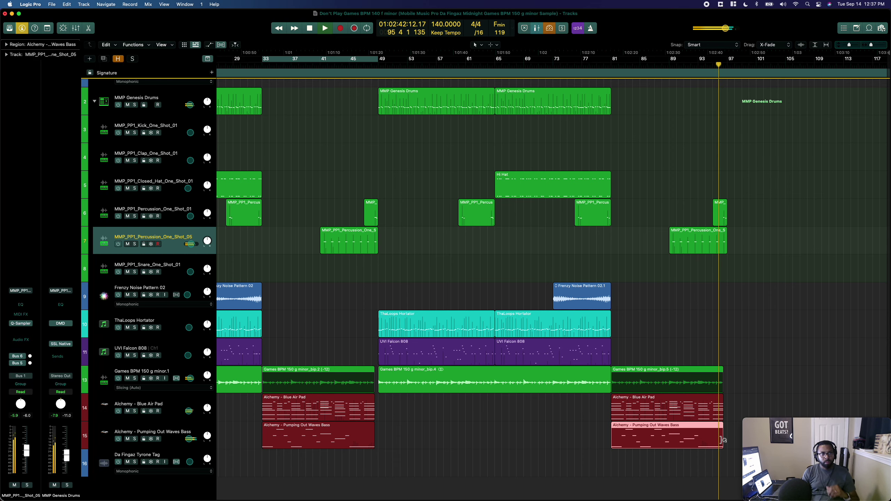
# Step: Stop playback after the arrangement ends and unmute the Audio 6 track
pyautogui.scroll(2, 562, 404)
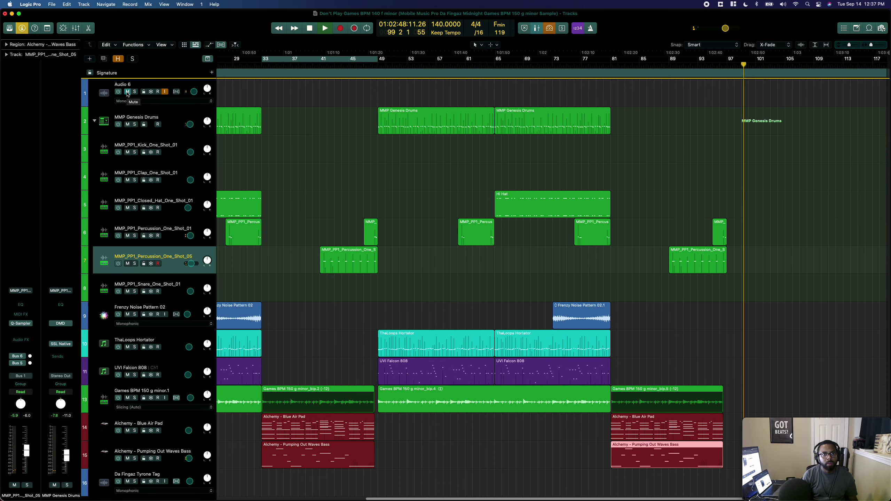
pyautogui.press('space')
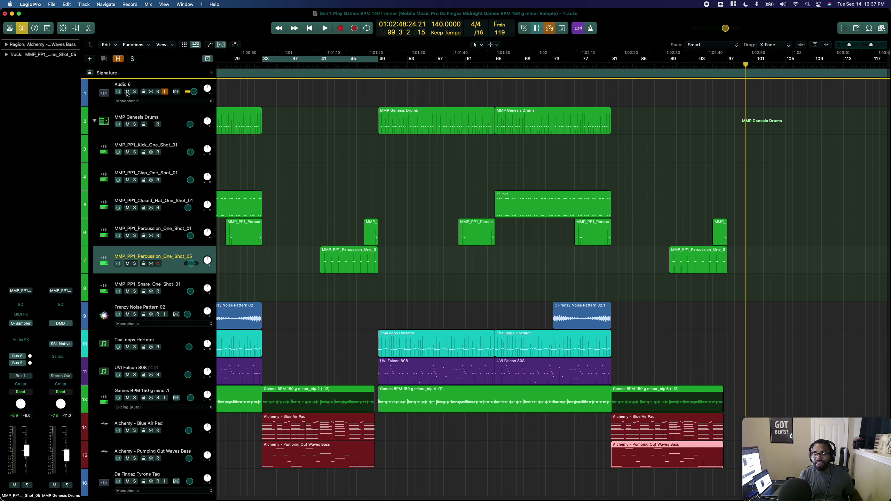
# Step: Switch to Safari and review the Midnight pack's product page, including its description, included content and compatible software, returning to the page start
pyautogui.press('super+Tab')
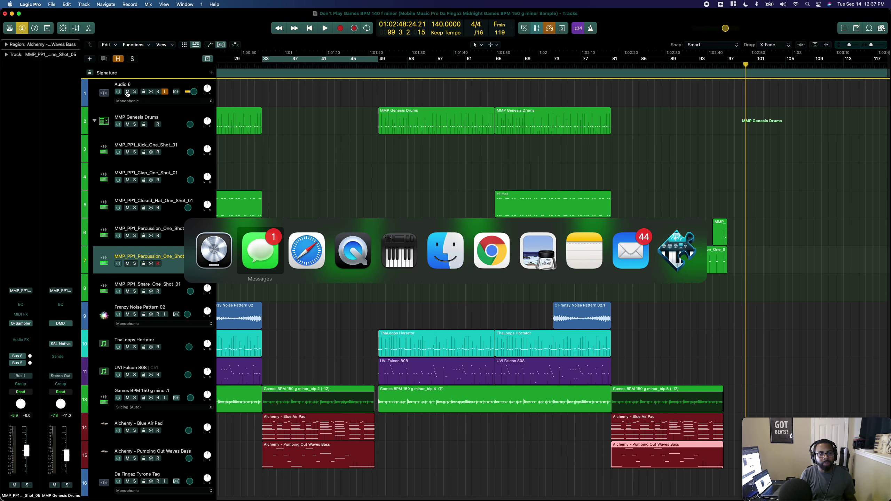
pyautogui.press('super+Tab')
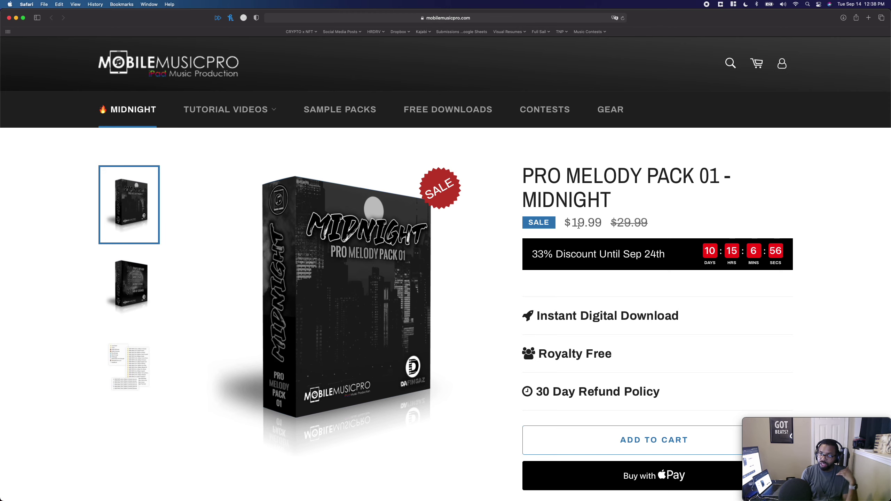
pyautogui.scroll(-15, 579, 226)
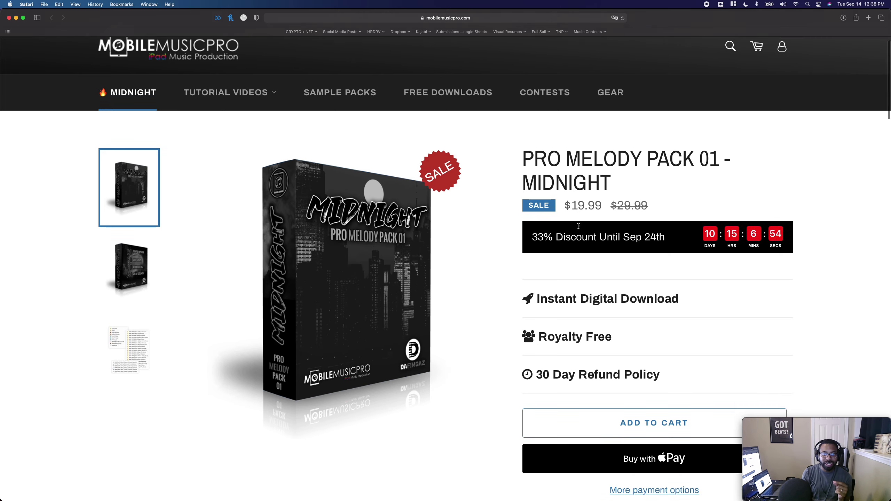
pyautogui.scroll(-10, 578, 226)
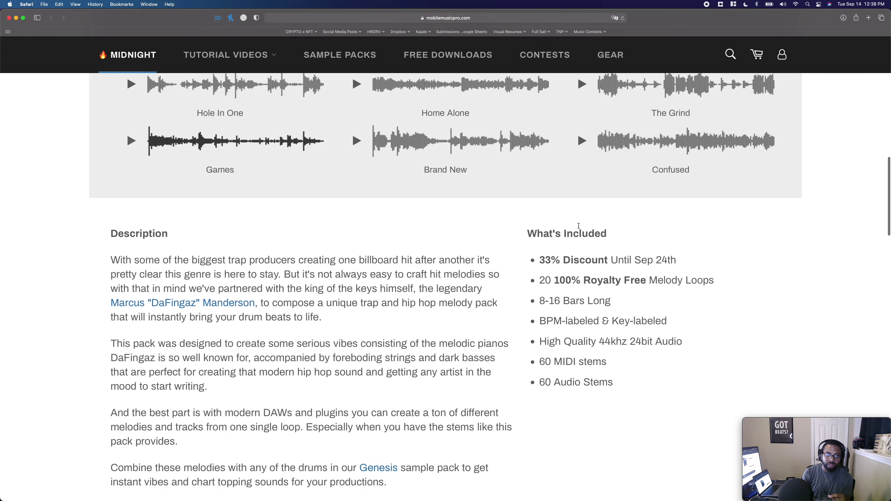
pyautogui.scroll(-1, 579, 226)
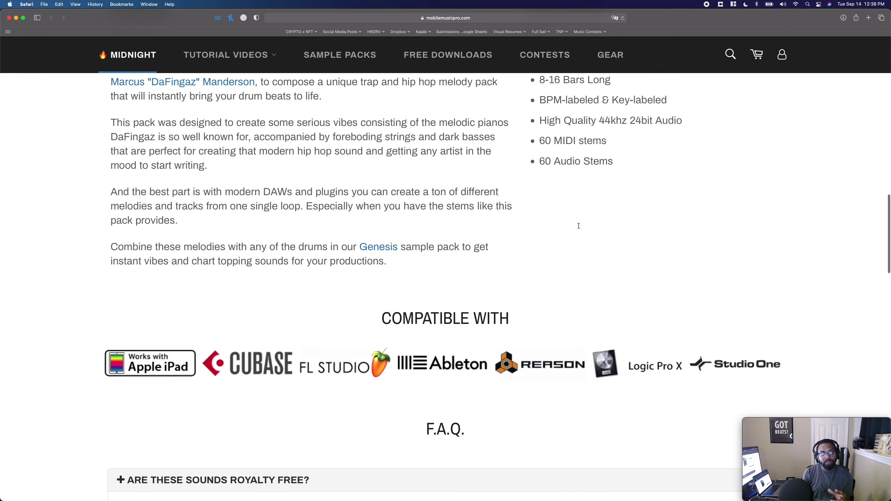
pyautogui.scroll(15, 579, 228)
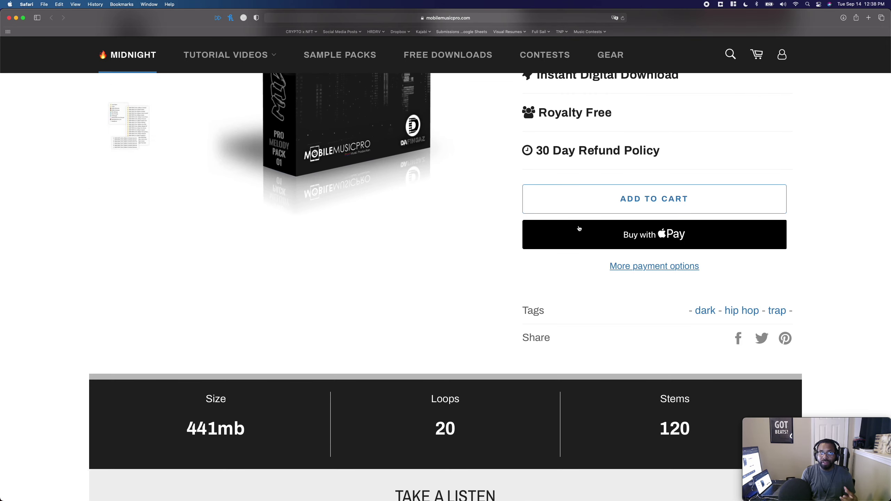
pyautogui.scroll(6, 579, 229)
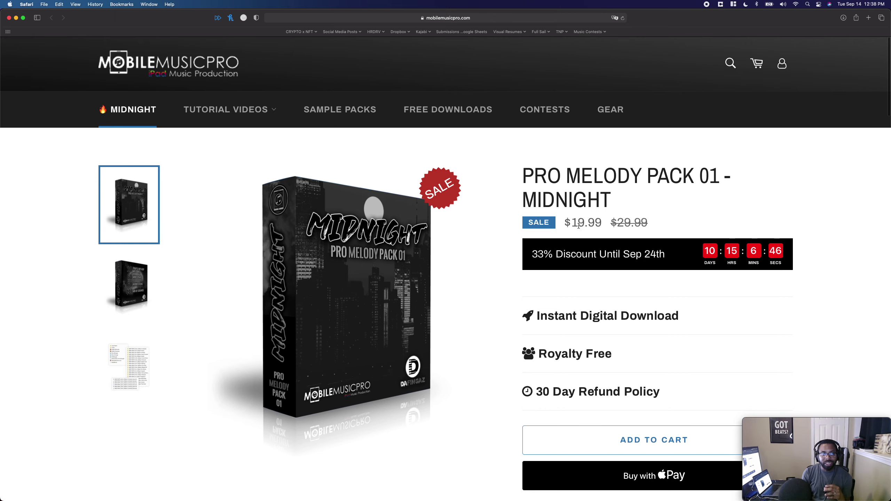